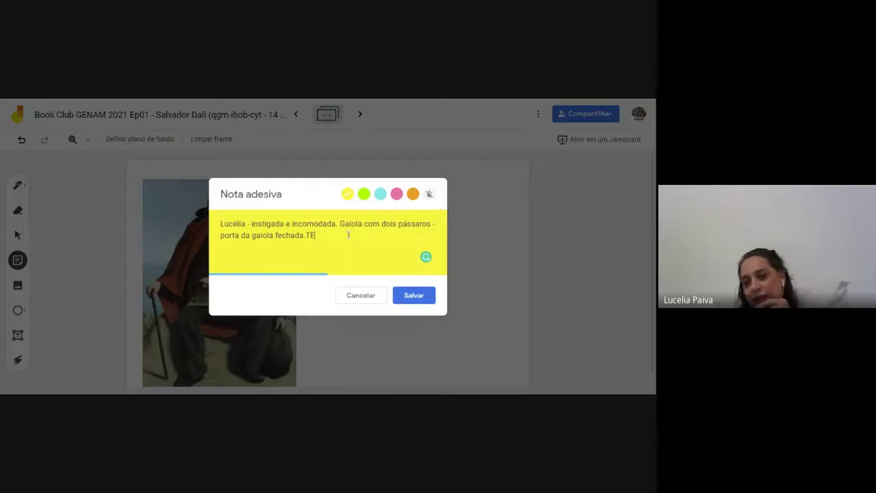
Add 'A portinhola não tem que estar fechada.' to the yellow note, fixing typos.
key(BackSpace)
text(A p)
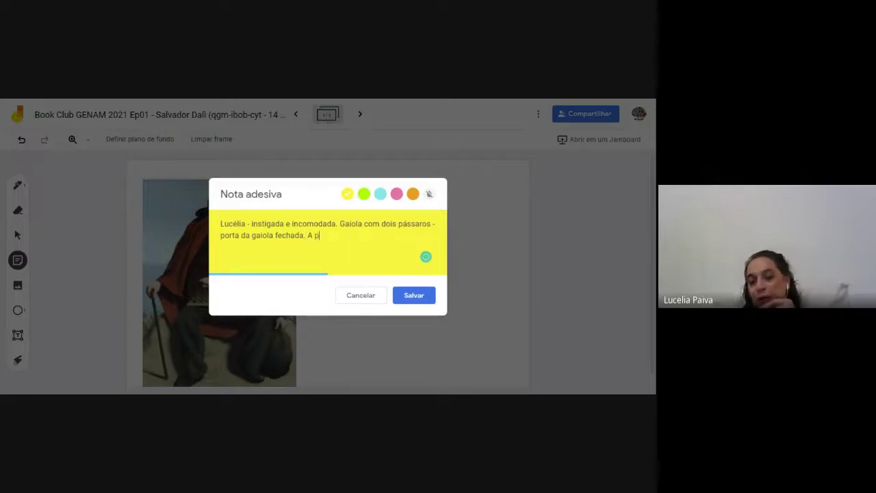
text(ortinhola n)
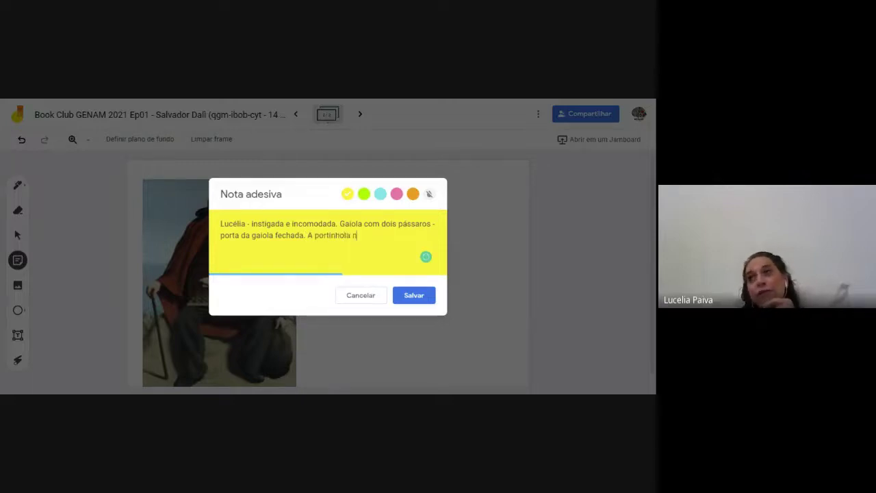
text(ão tem que estar feli)
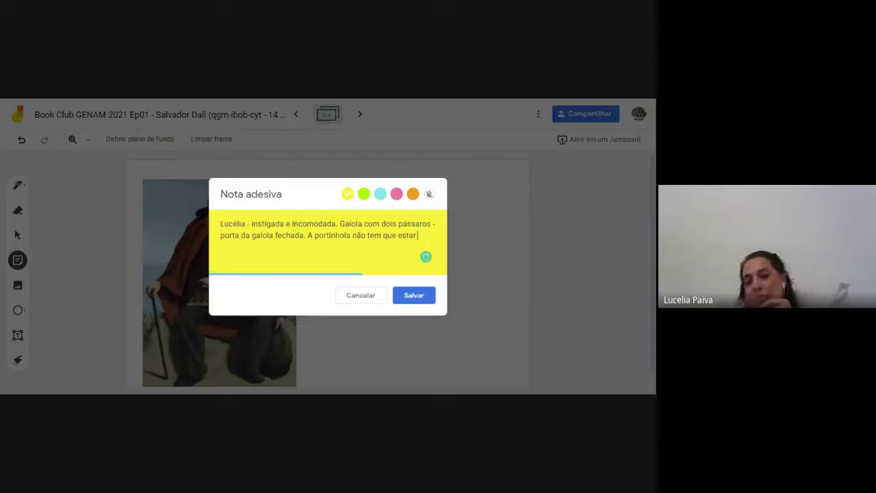
key(BackSpace)
key(BackSpace)
text(chadA)
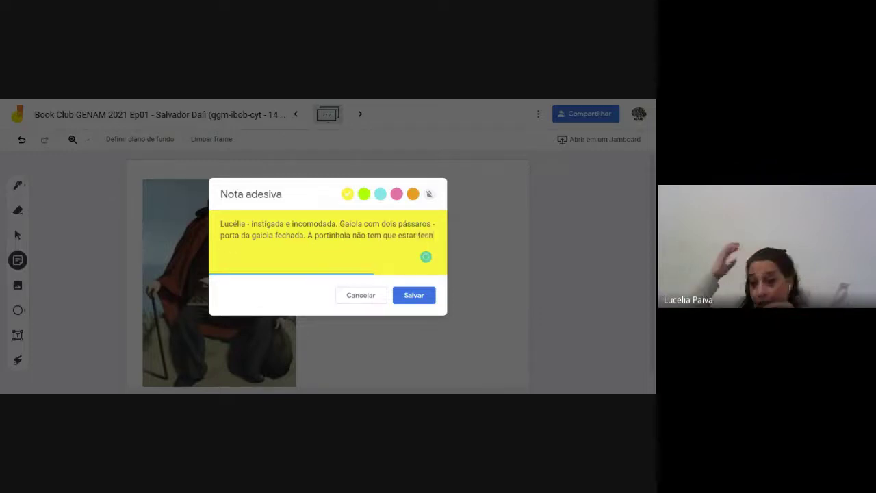
key(BackSpace)
text(a. )
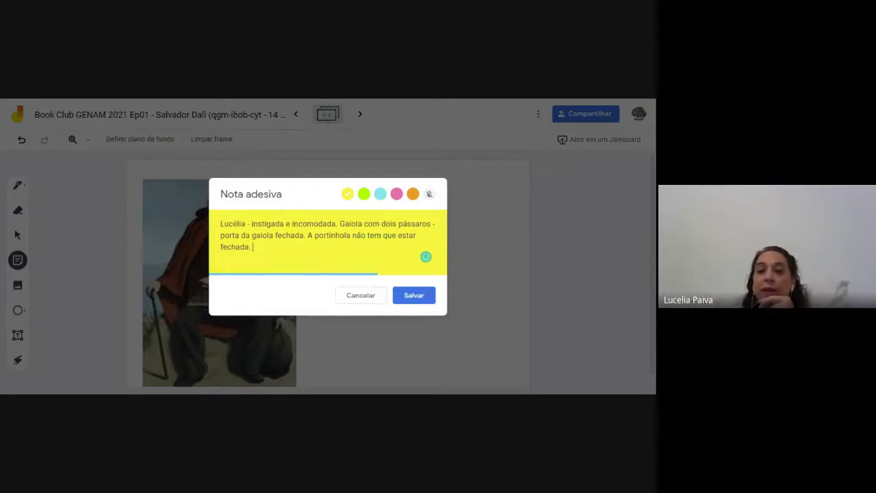
text(INco)
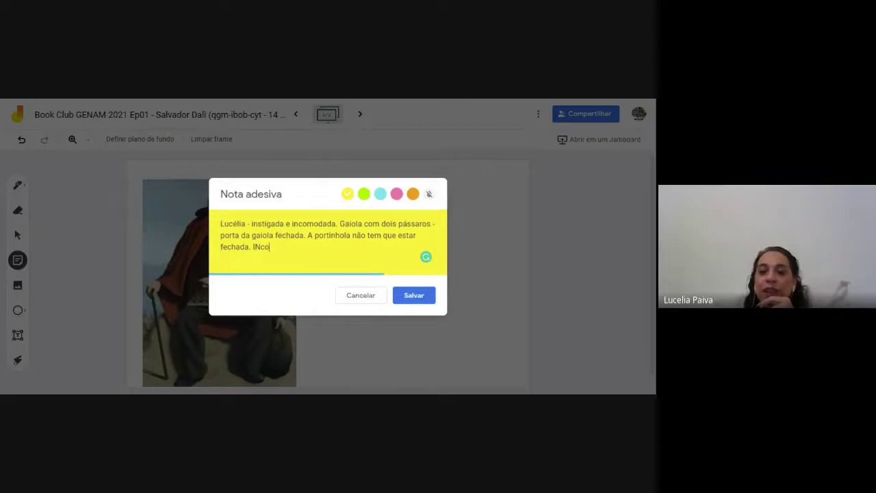
Continue with 'Incomodaram as várias versões. A separação da portinhola me deixou incomodada.'.
key(BackSpace)
key(BackSpace)
key(BackSpace)
text(ncomodou a)
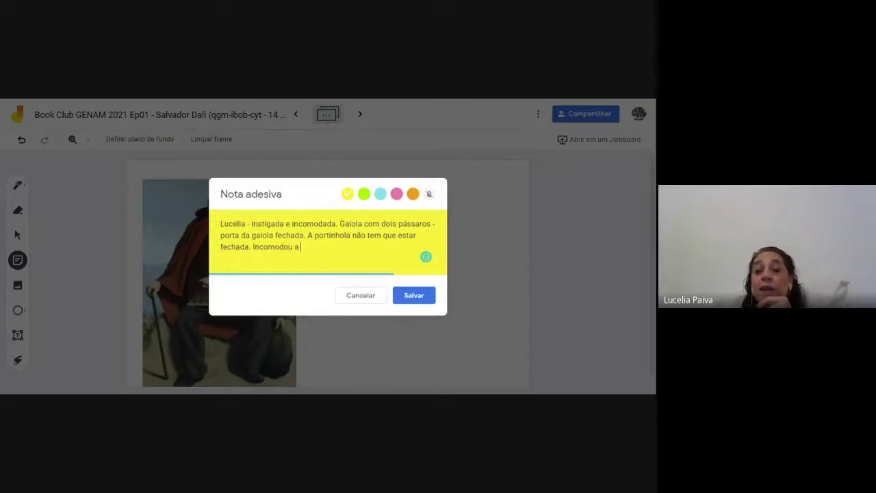
key(BackSpace)
key(BackSpace)
key(BackSpace)
key(BackSpace)
text(ara)
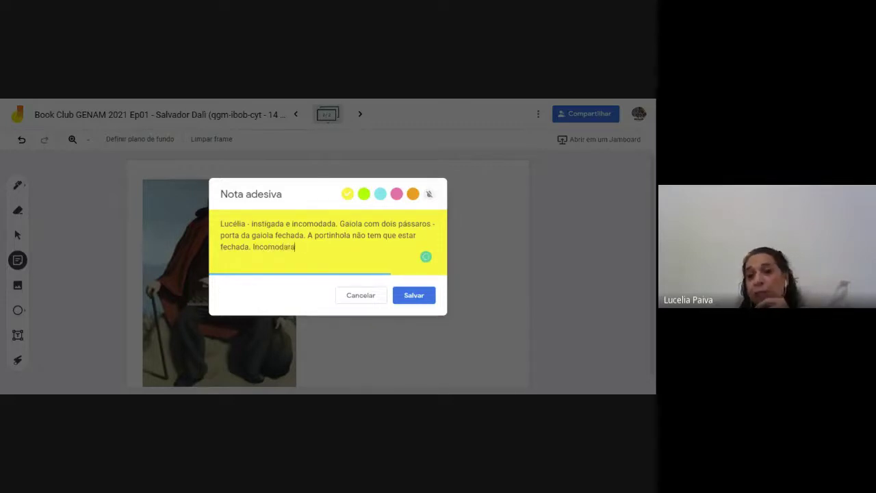
text(m as várias )
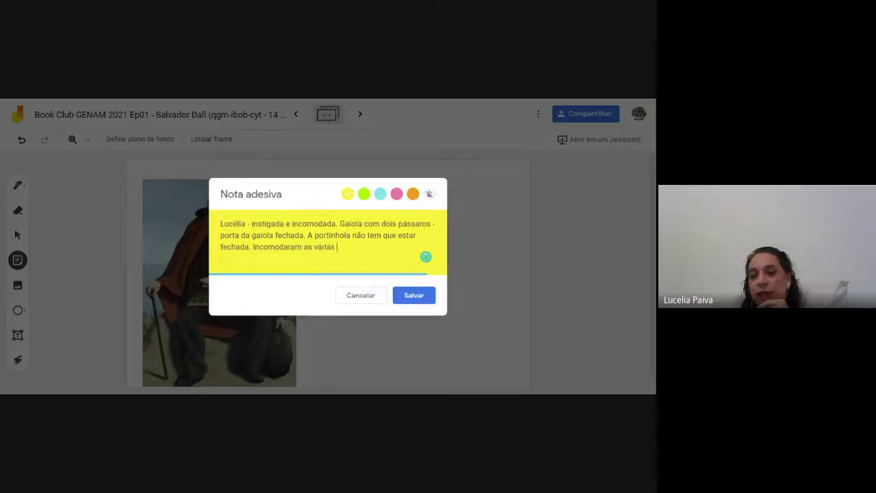
text(versões.)
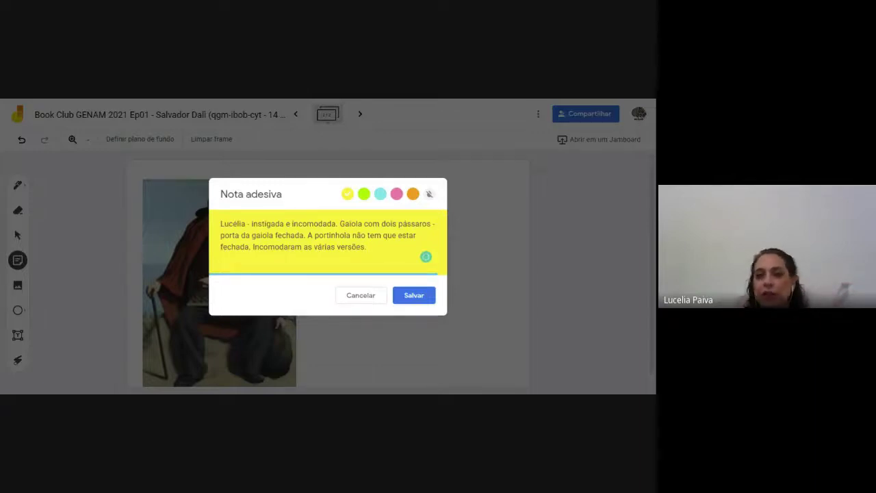
text(A se)
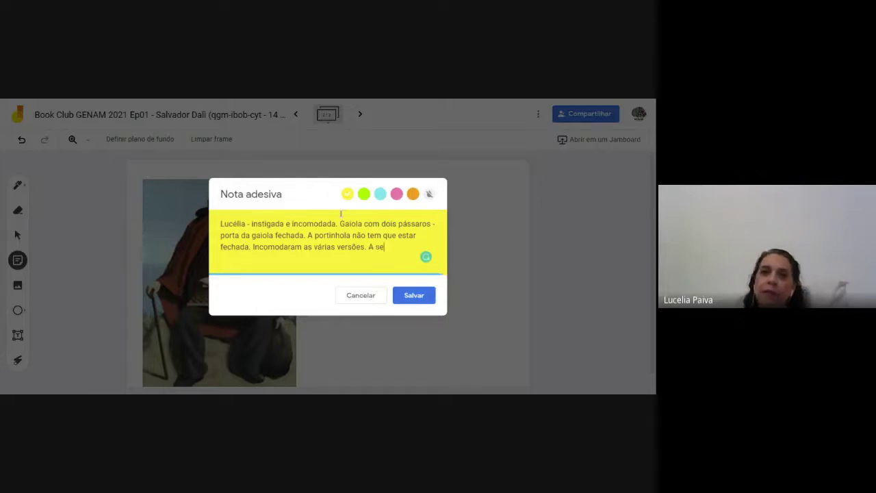
text(paração da p)
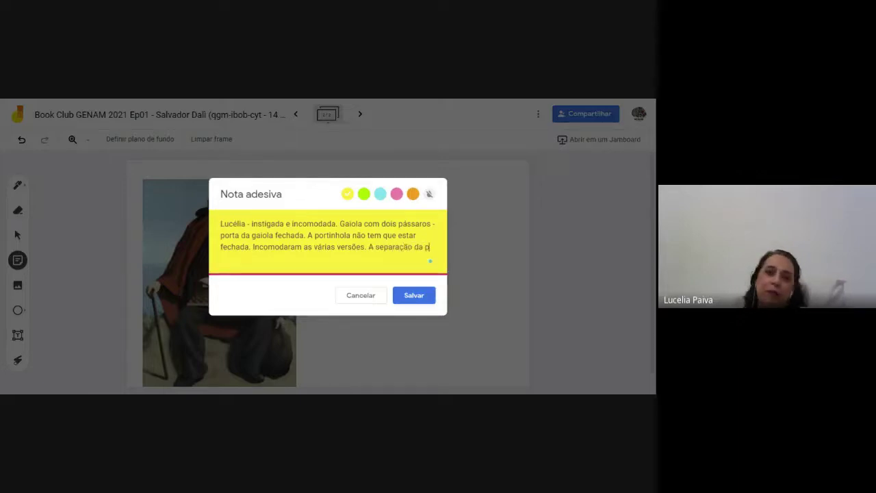
text(ortinhola me )
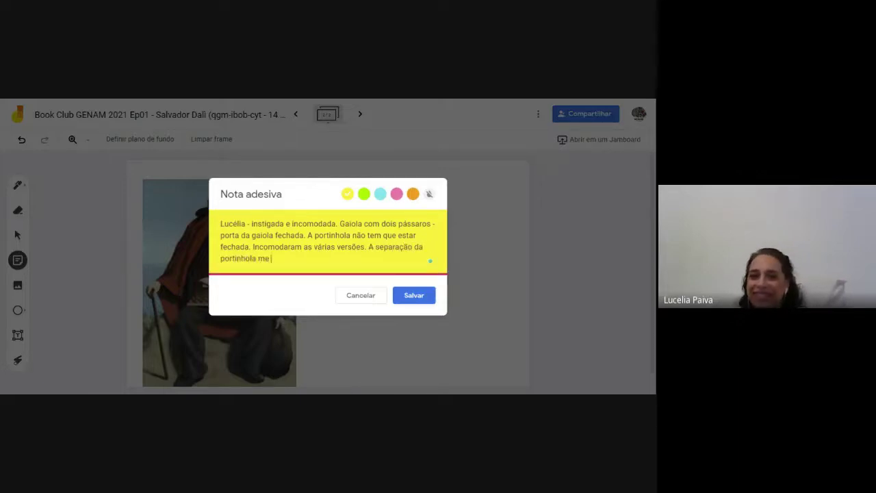
text(deixou incomodada )
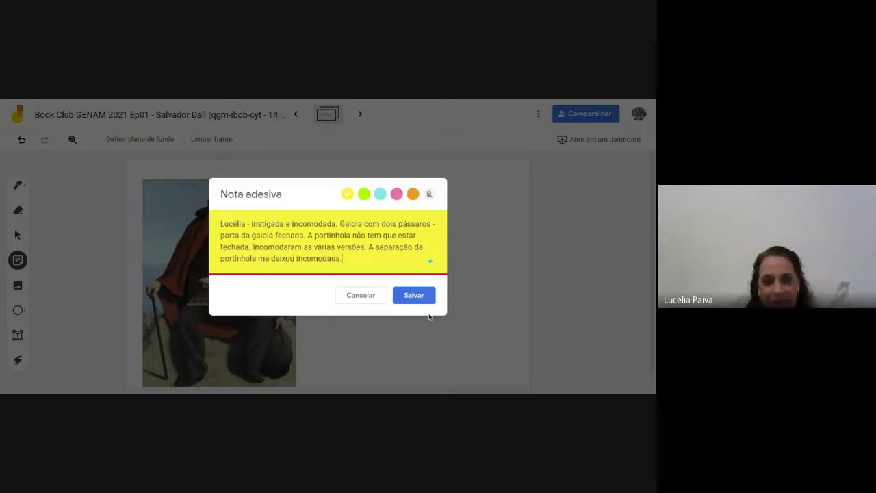
text(.a)
key(BackSpace)
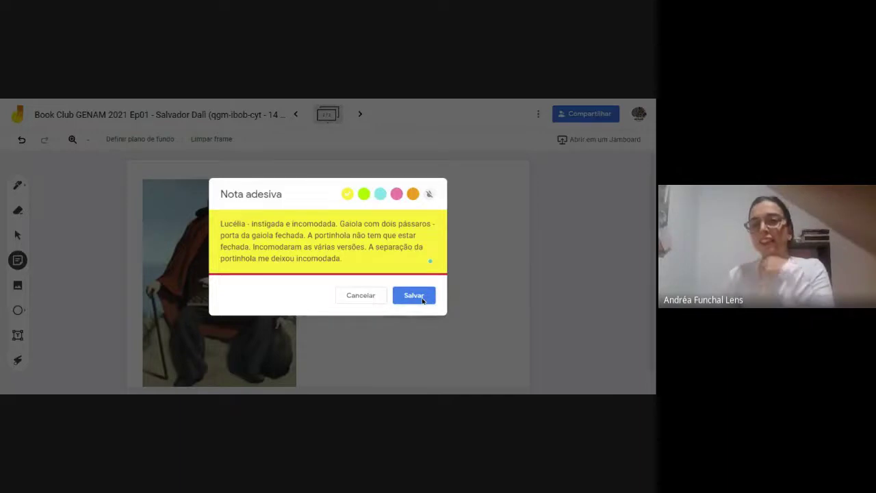
Save the yellow note and drag it to the blank space right of the painting.
click(412, 297)
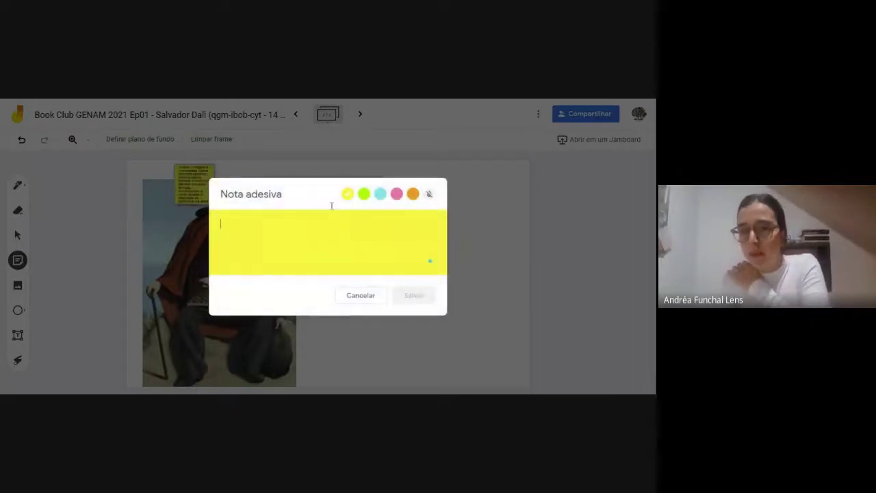
click(380, 195)
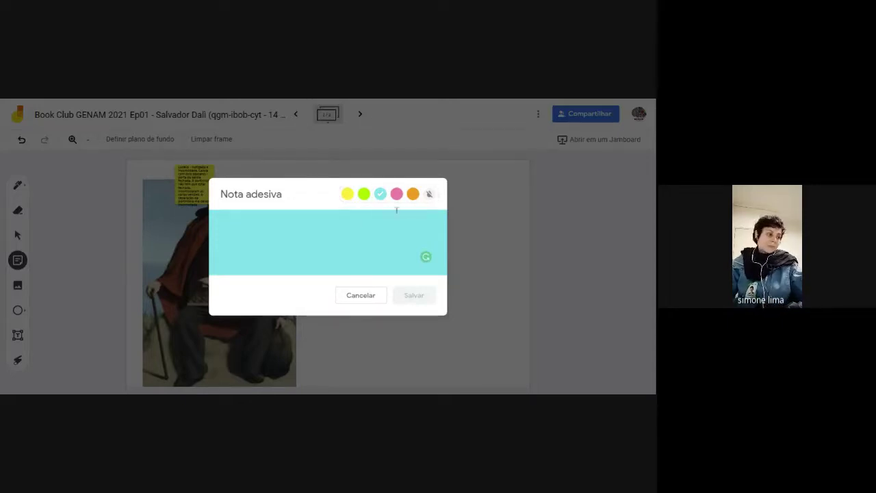
click(361, 295)
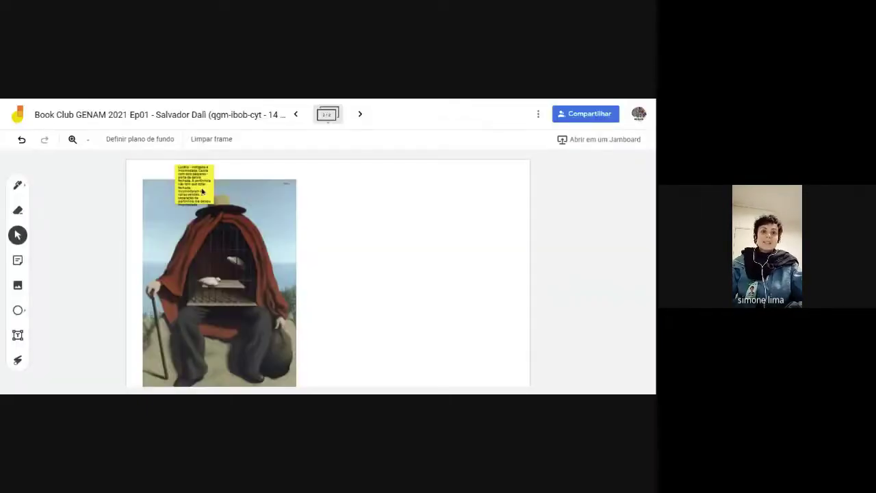
drag(202, 191, 341, 191)
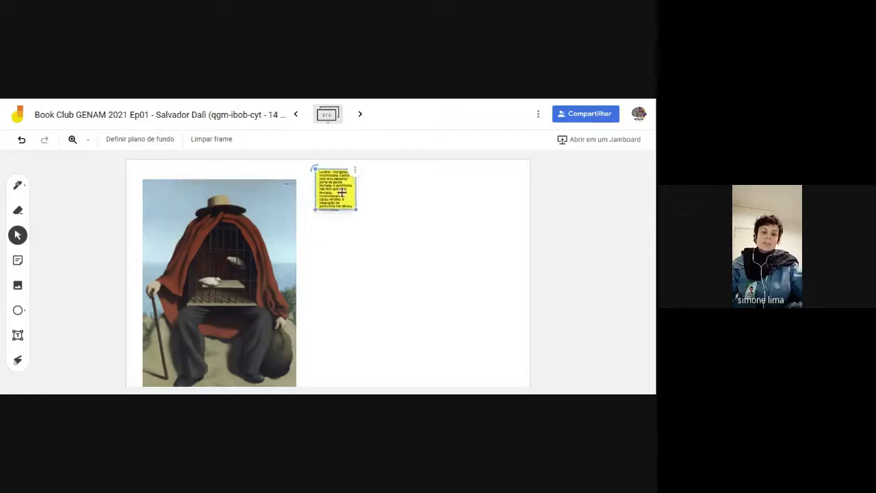
Start a new note with the participant's name and 'homenagem ao aniversário do hospital. Pandemia. Portas abertas, texto excrito por ela.'.
click(453, 103)
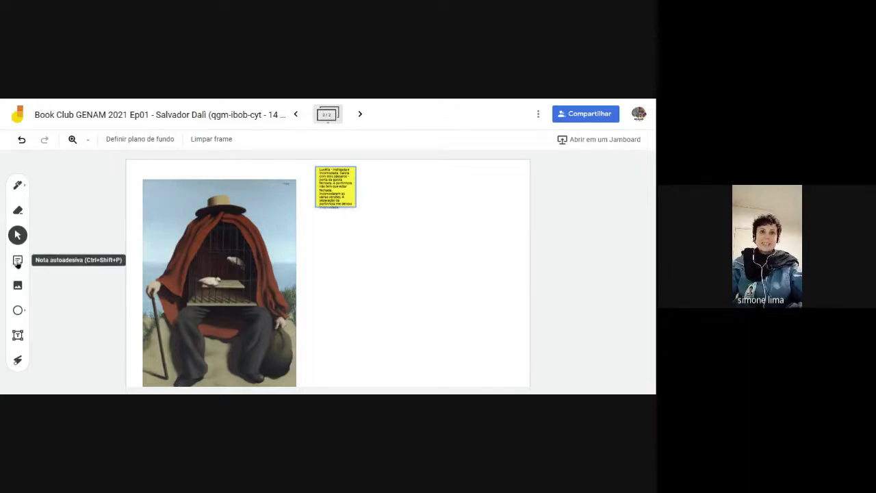
click(18, 261)
text(Simone)
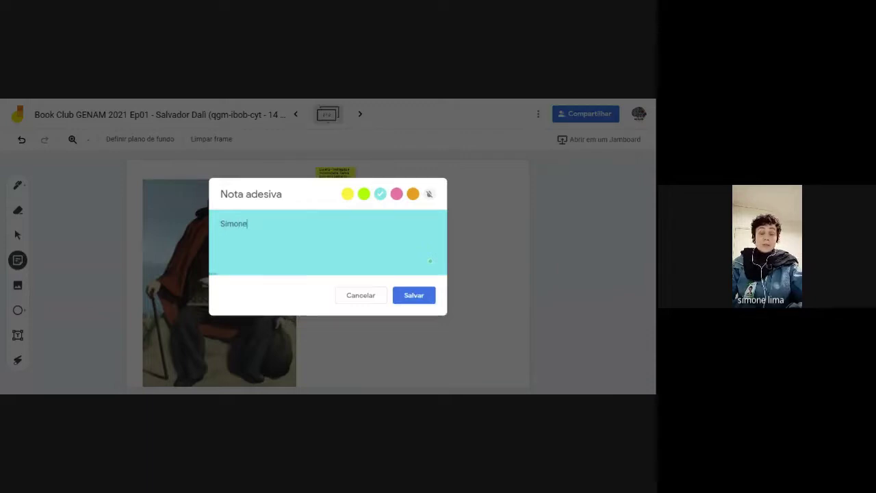
text(:)
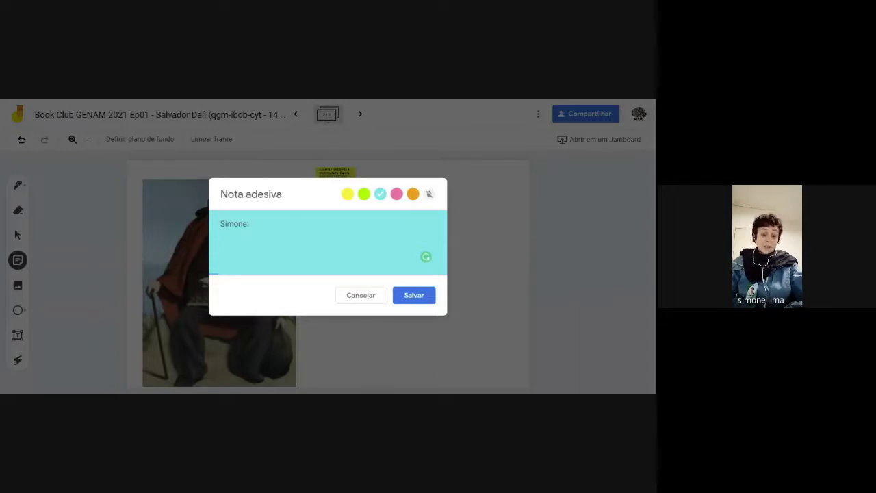
text(homenagem a)
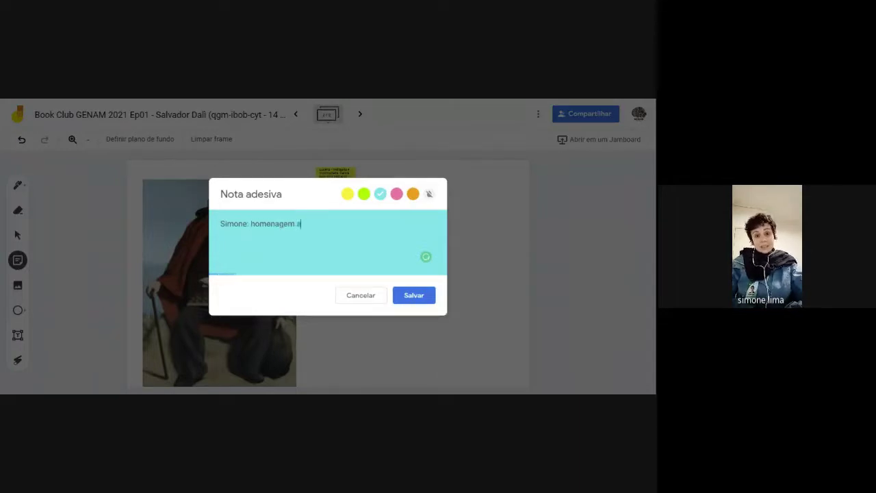
text(o aniversário do )
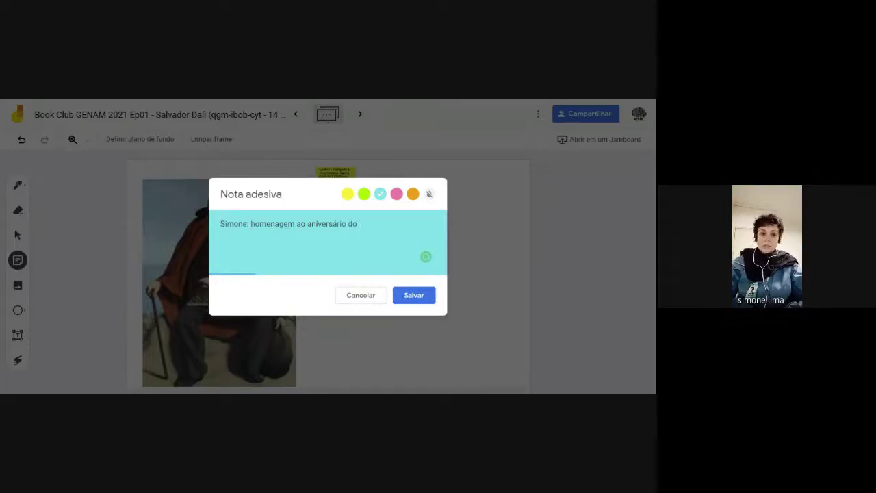
text(hospital)
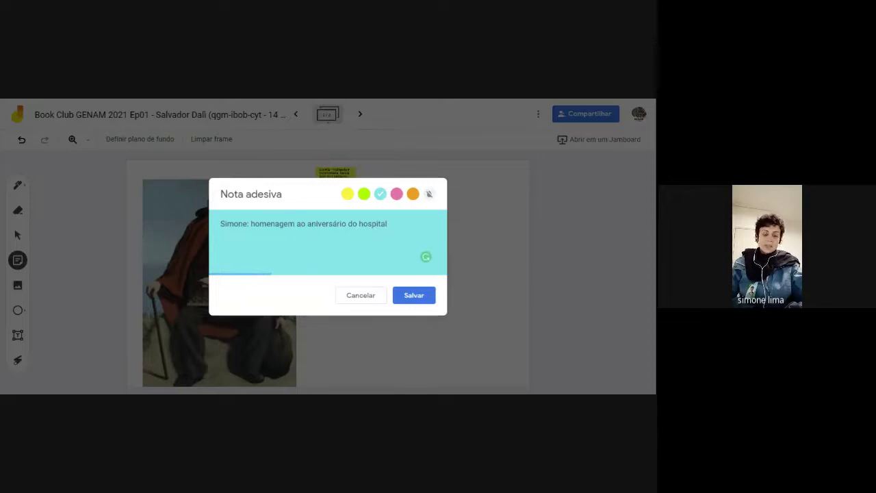
text(. Pandemia)
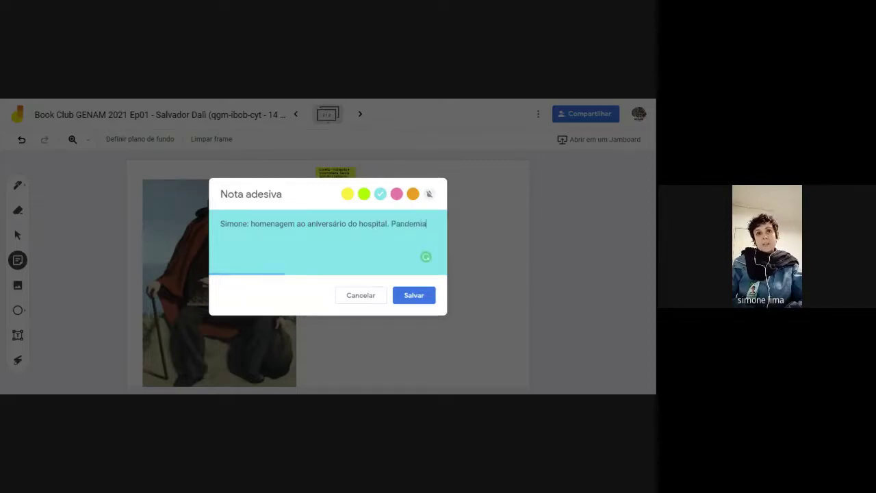
text(. )
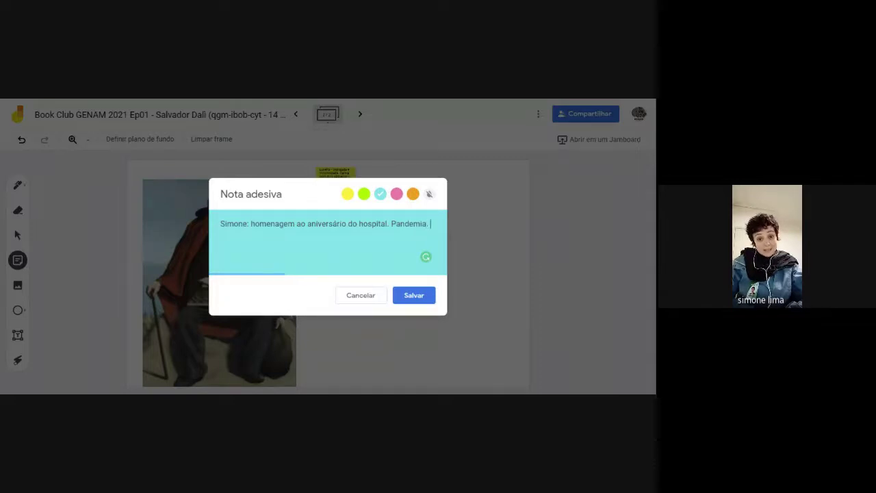
text(Portas abertas)
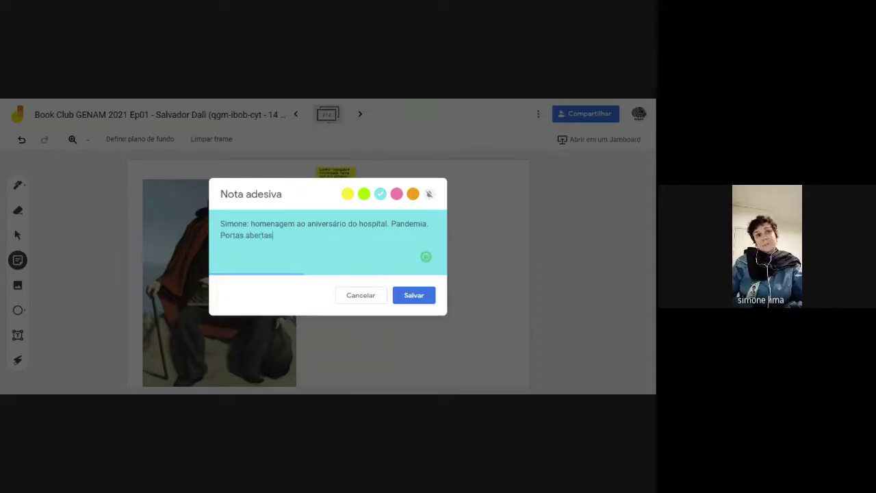
text(.)
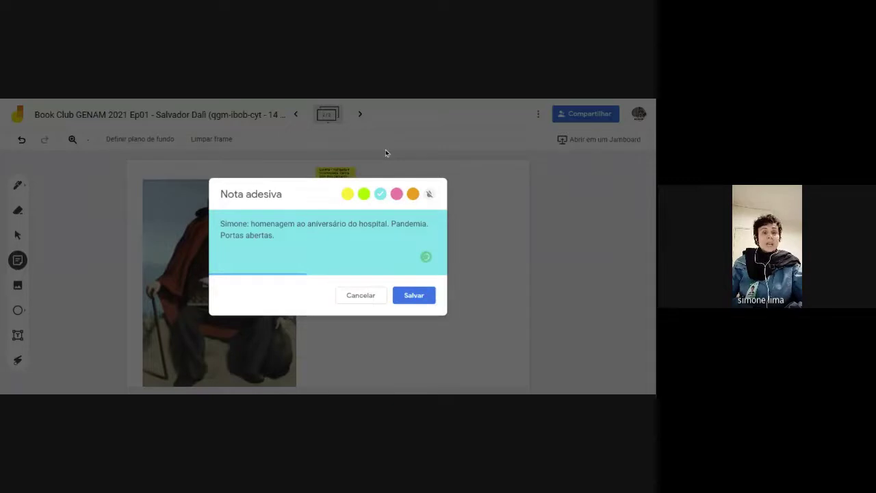
text(Qua)
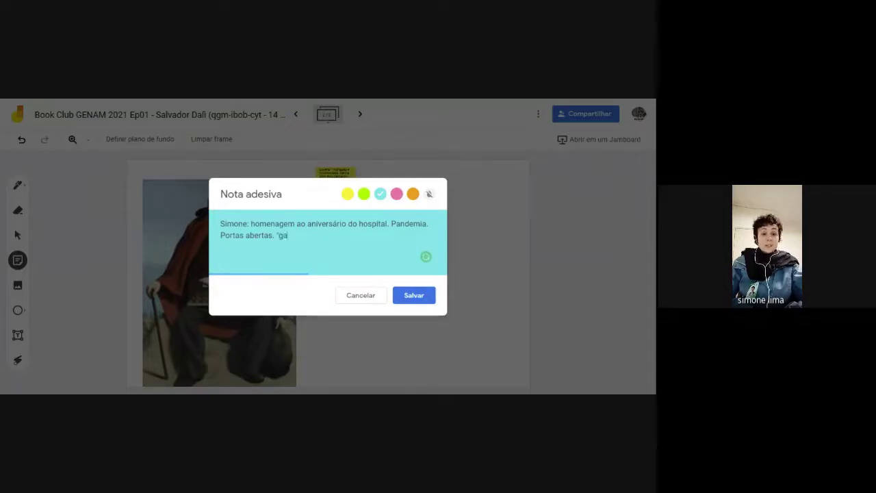
key(BackSpace)
key(BackSpace)
key(BackSpace)
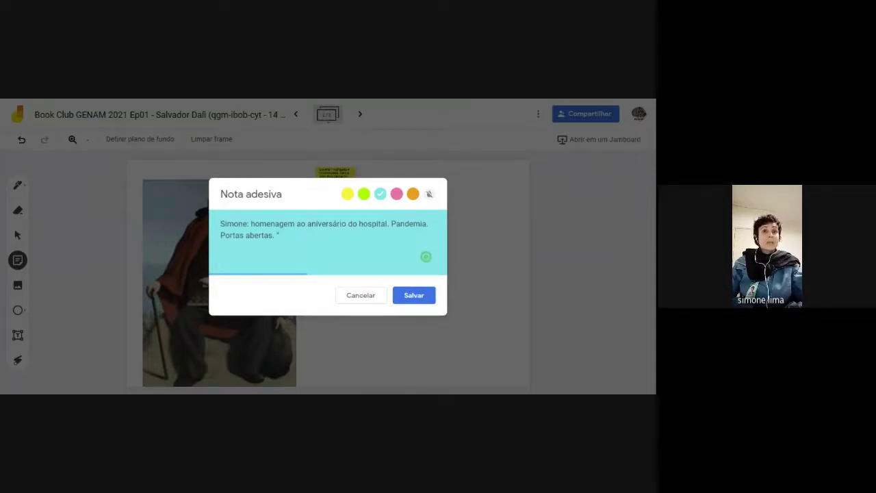
text(, te)
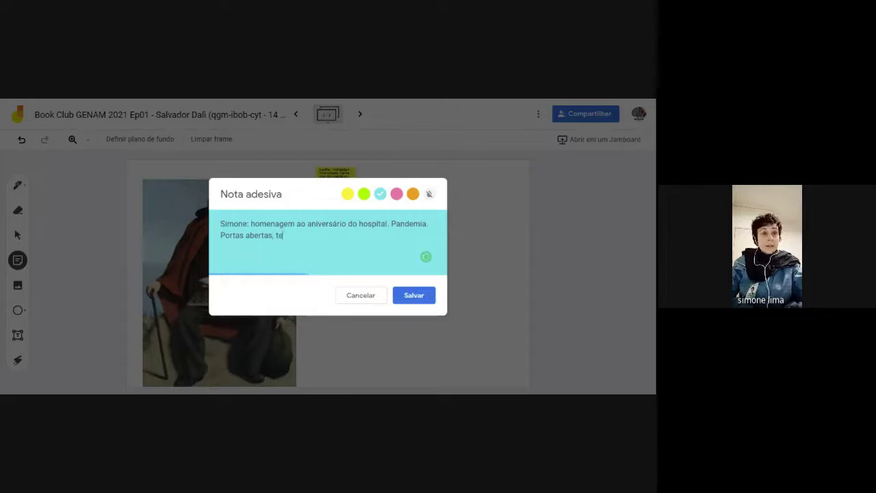
text(xto excrito por)
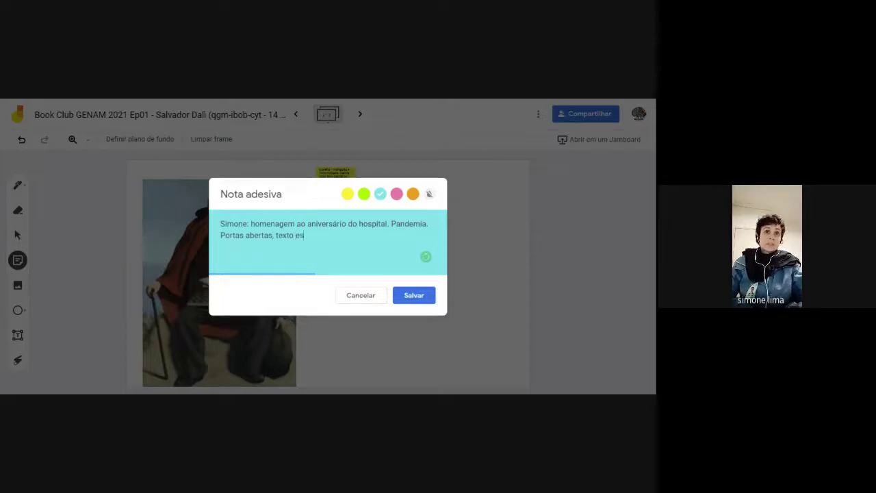
text( ela.)
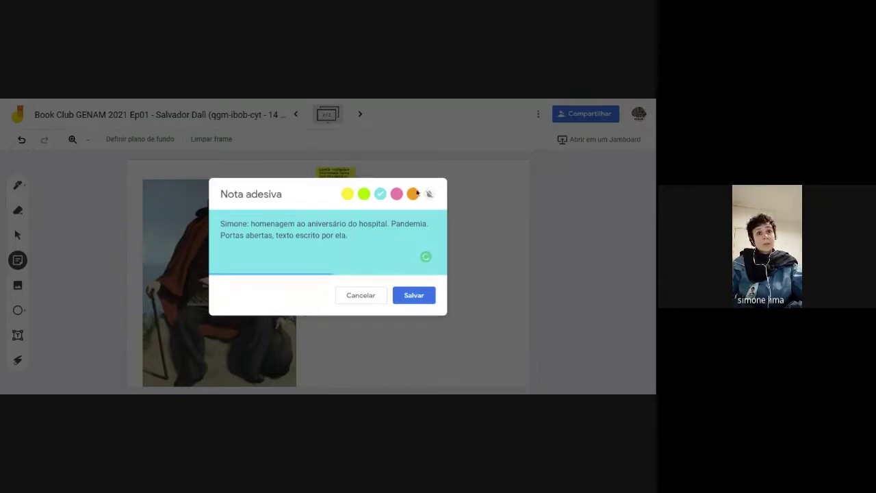
Save the cyan hospital-tribute note and drag it just below the yellow note.
click(422, 297)
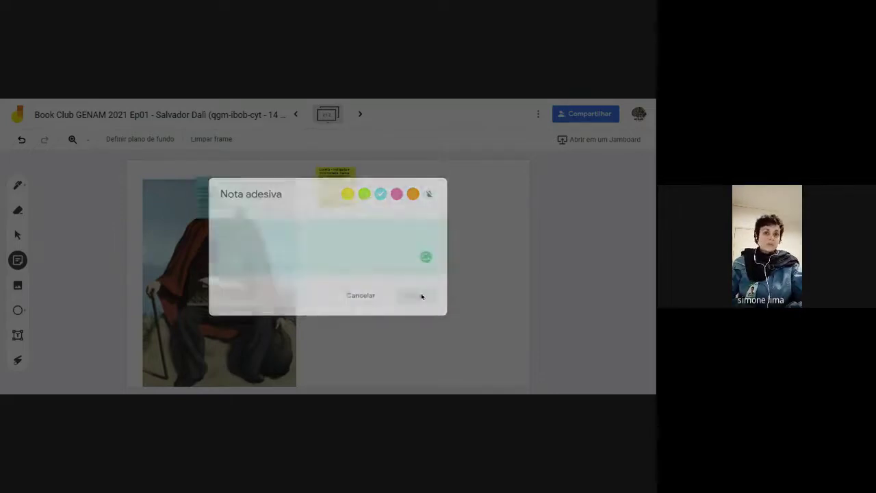
click(360, 295)
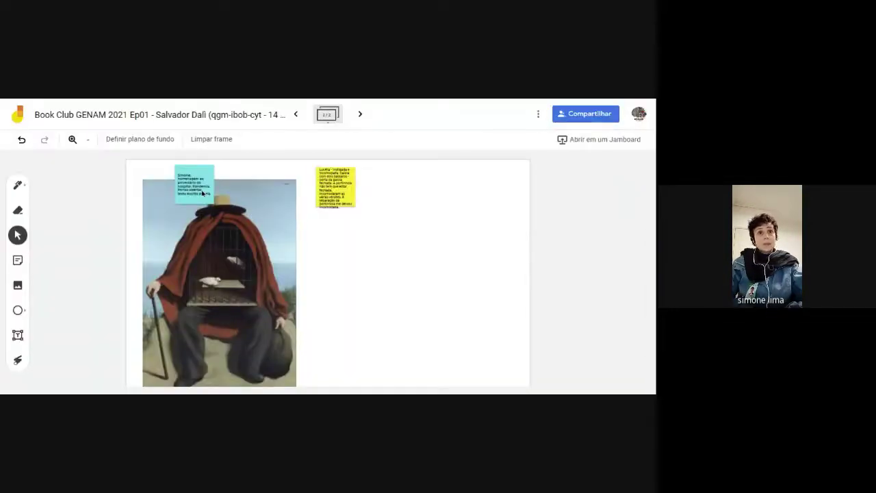
mouse_move(202, 193)
mouse_down()
mouse_move(352, 218)
mouse_move(364, 247)
mouse_move(333, 237)
mouse_up()
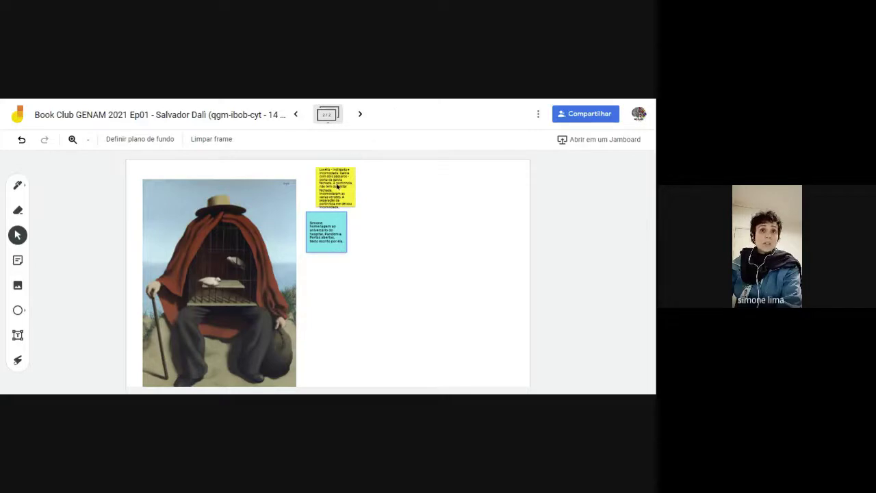
Edit the cyan note to append "Casa grande tem porta que não se acaba" and "É preciso cuidado", then save.
click(329, 233)
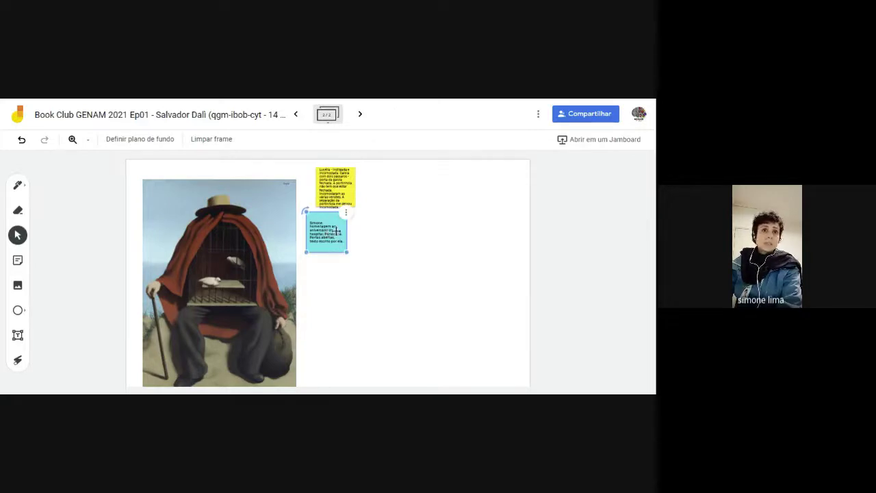
click(345, 213)
click(370, 217)
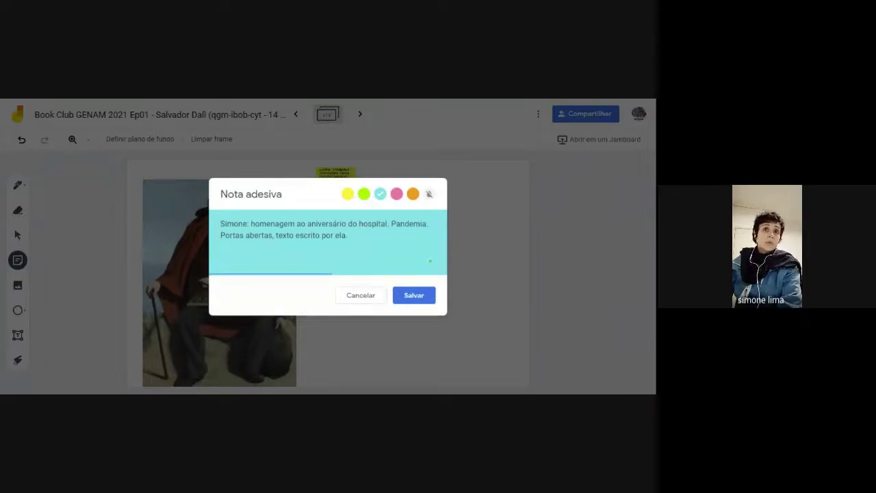
text("Ca)
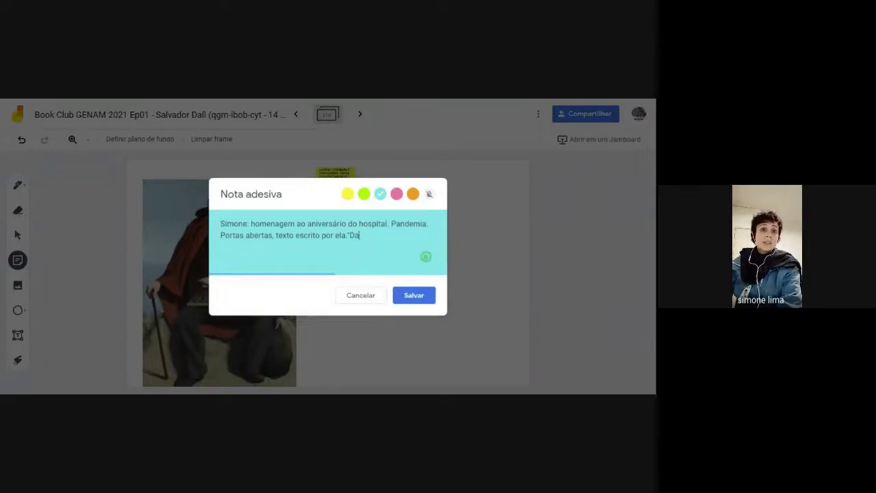
text(sa gran)
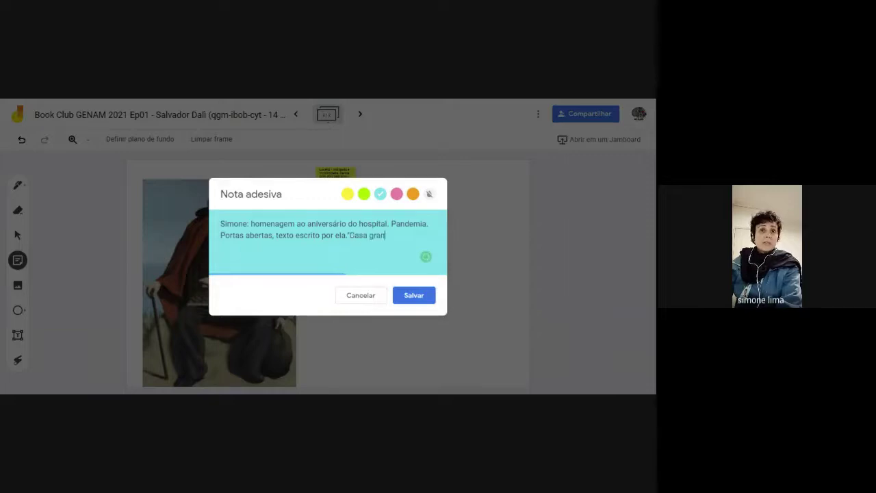
text(de tem por)
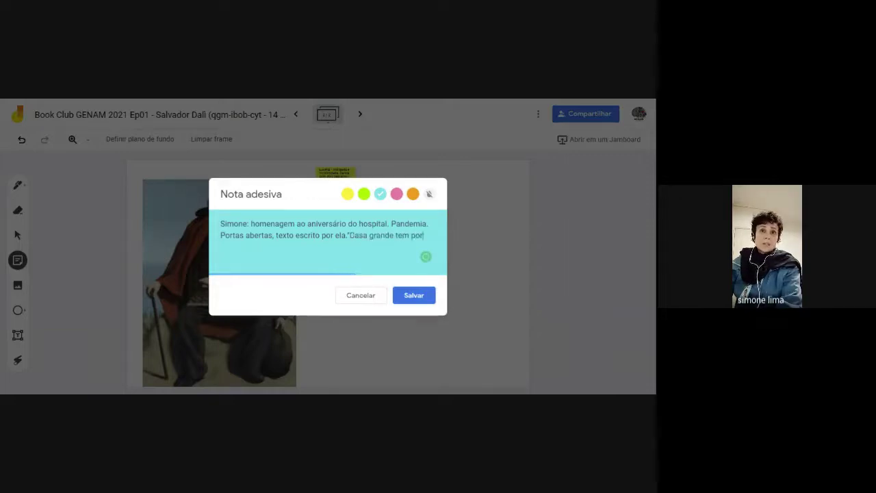
text(ta que não se a)
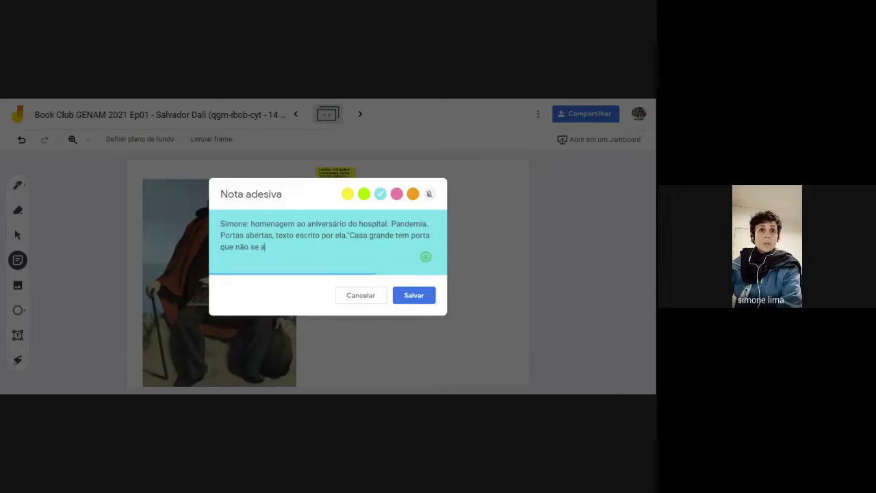
text(caba">)
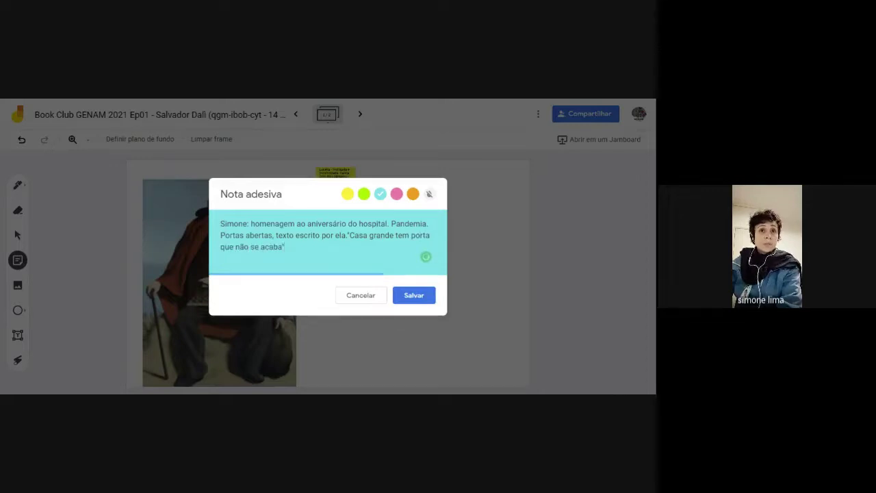
key(BackSpace)
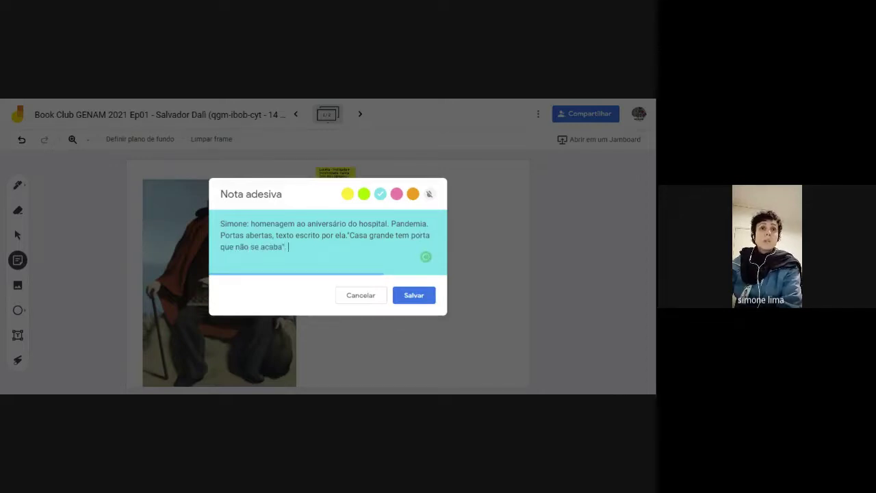
text("É)
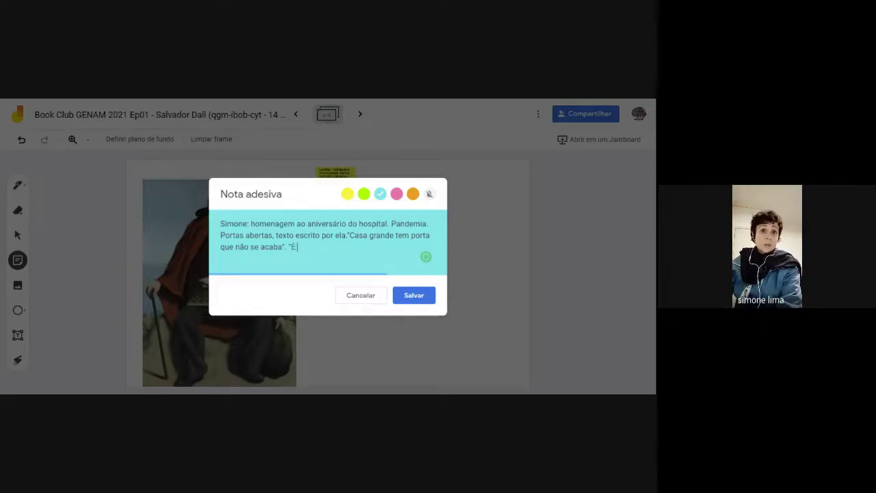
text( preciso cu)
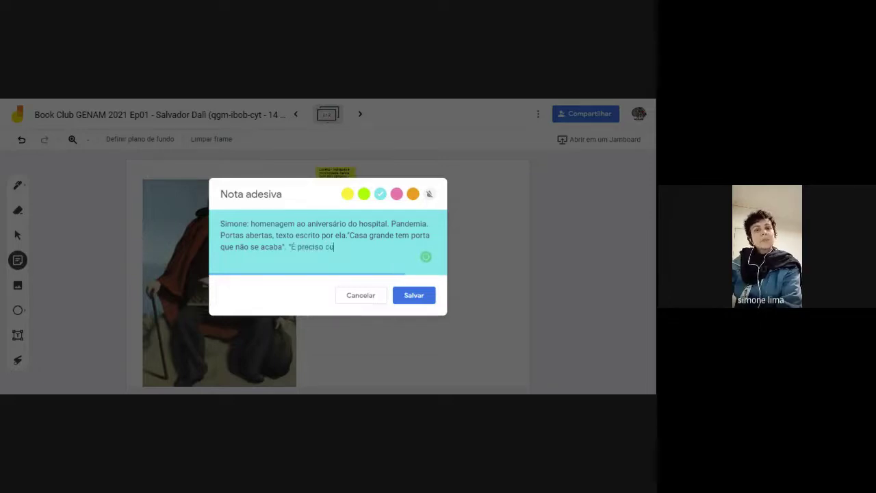
text(idado)
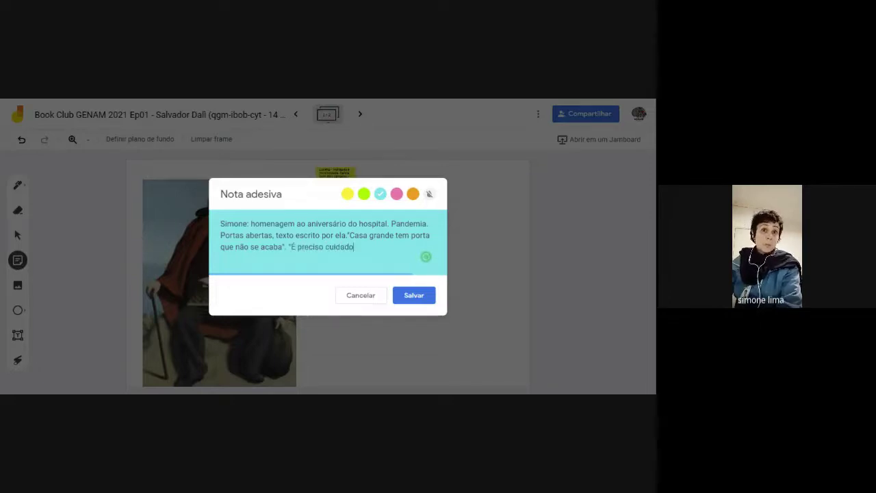
text(".)
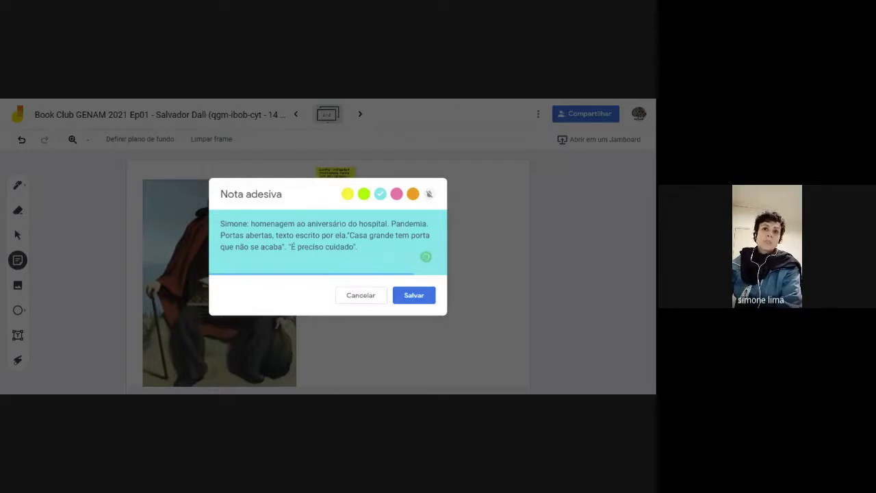
click(417, 296)
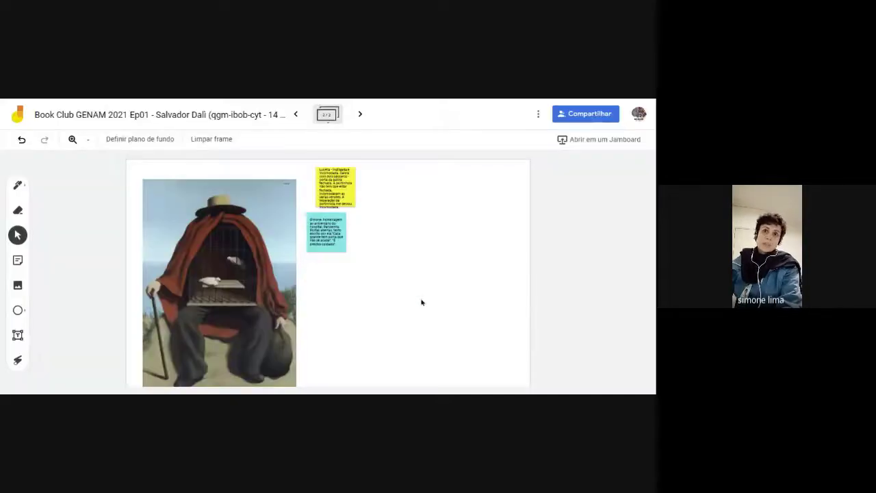
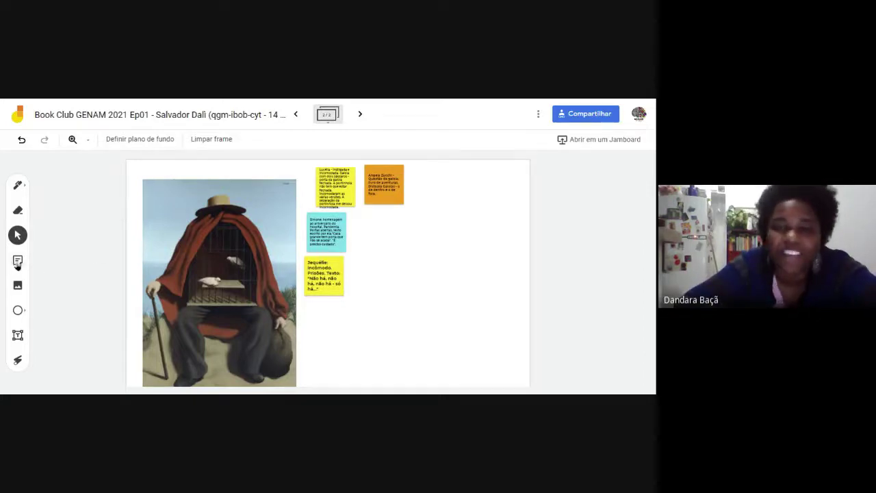
click(17, 260)
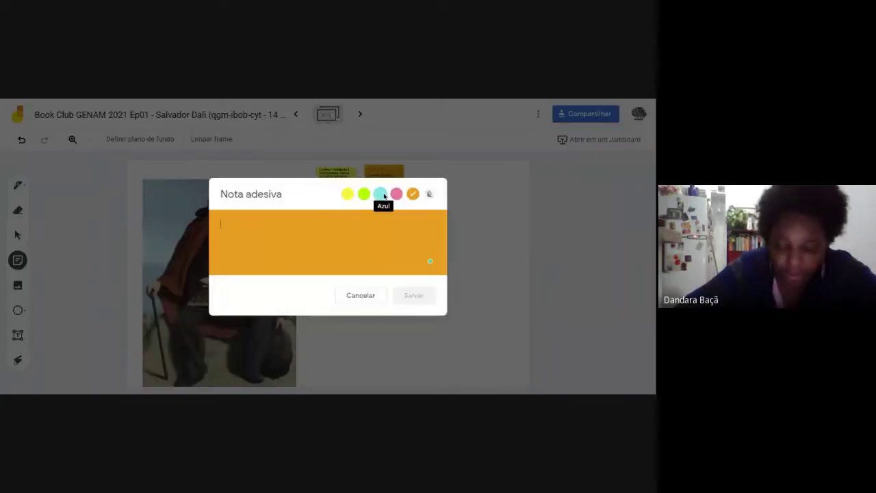
click(382, 195)
click(319, 231)
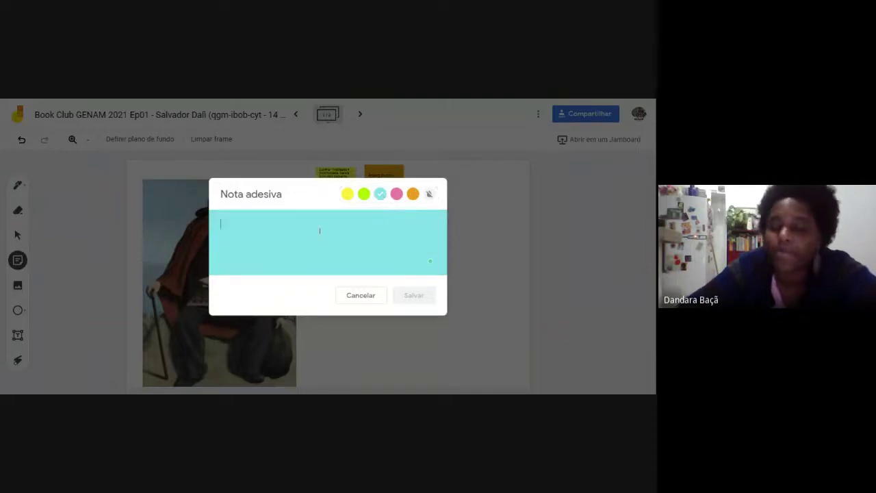
text(Dandara:)
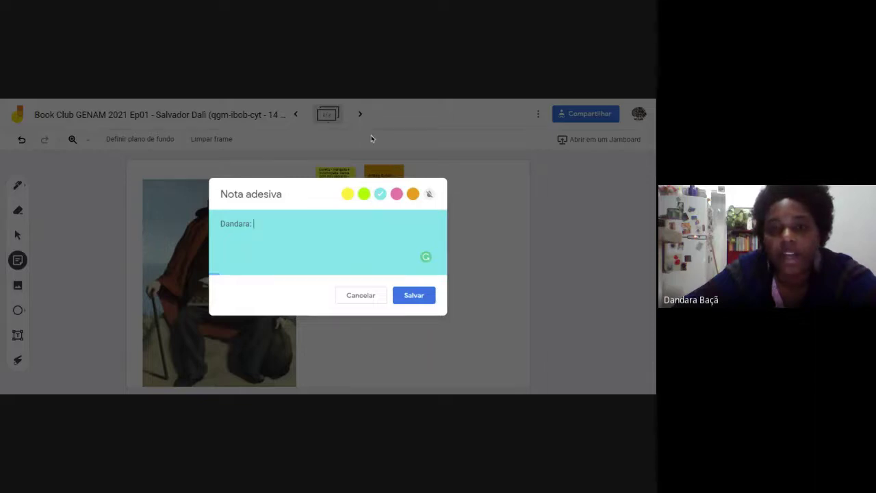
click(361, 293)
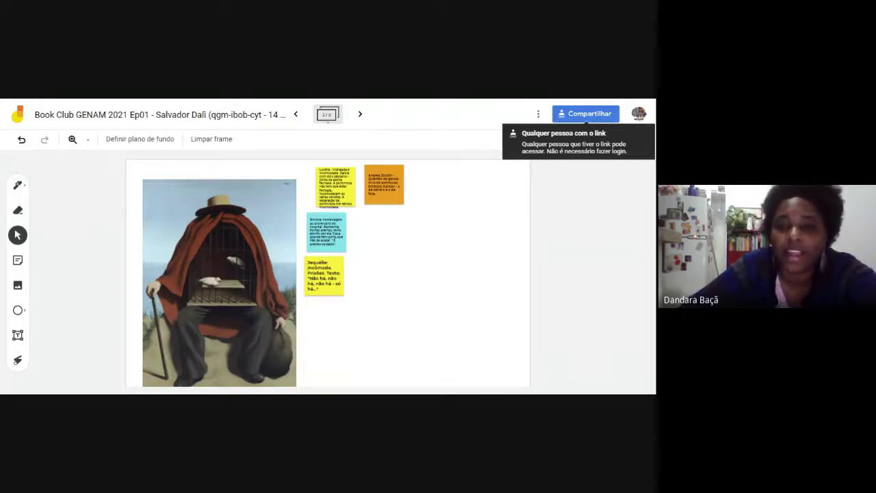
Invite two contacts as editors of the board and send the invitations.
click(582, 115)
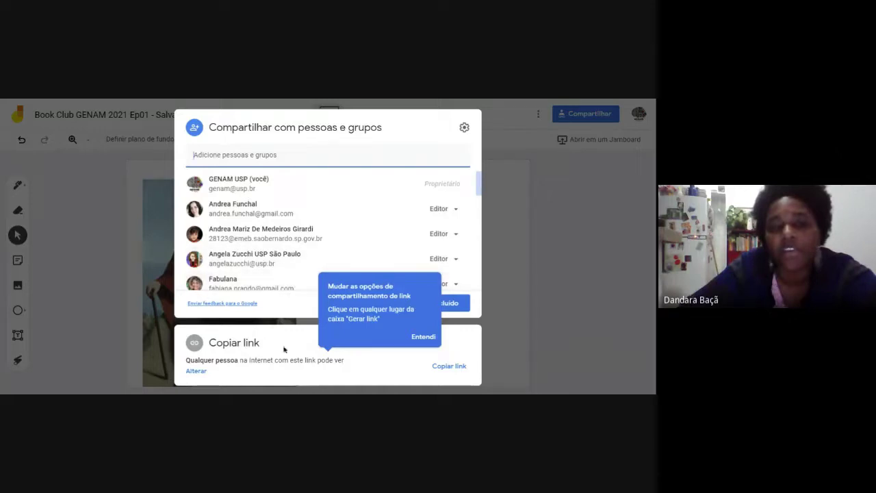
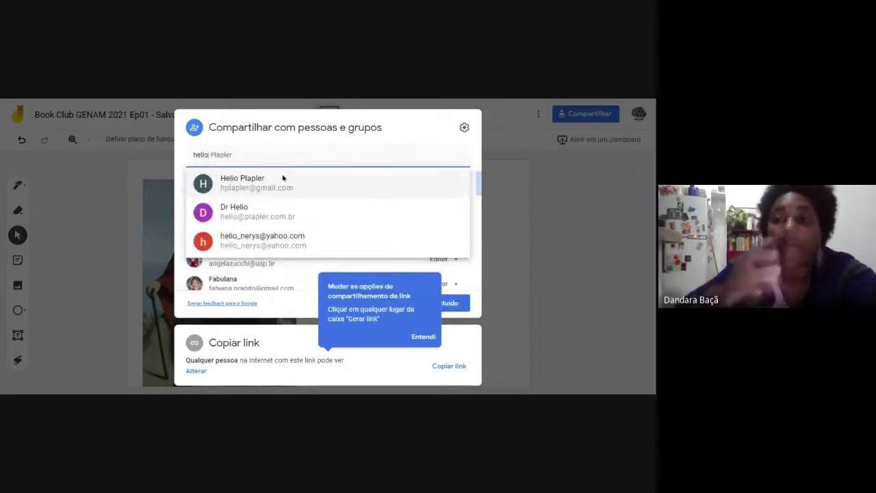
click(284, 187)
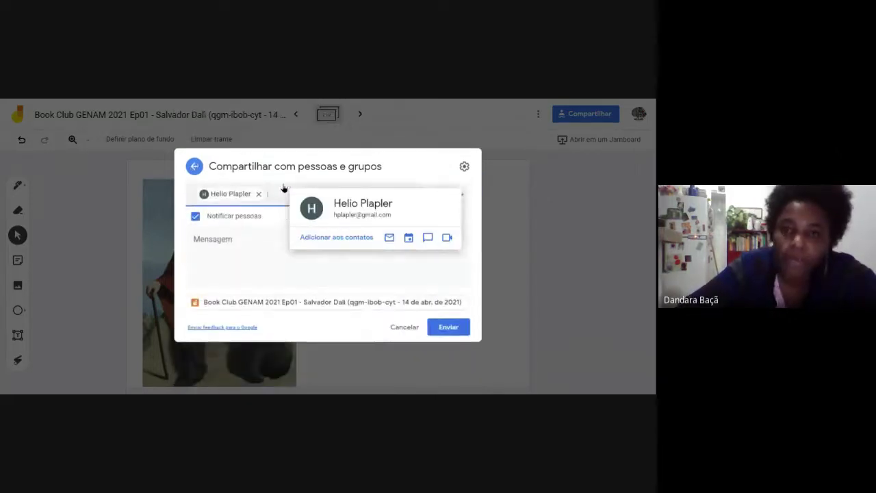
text(Dr helio)
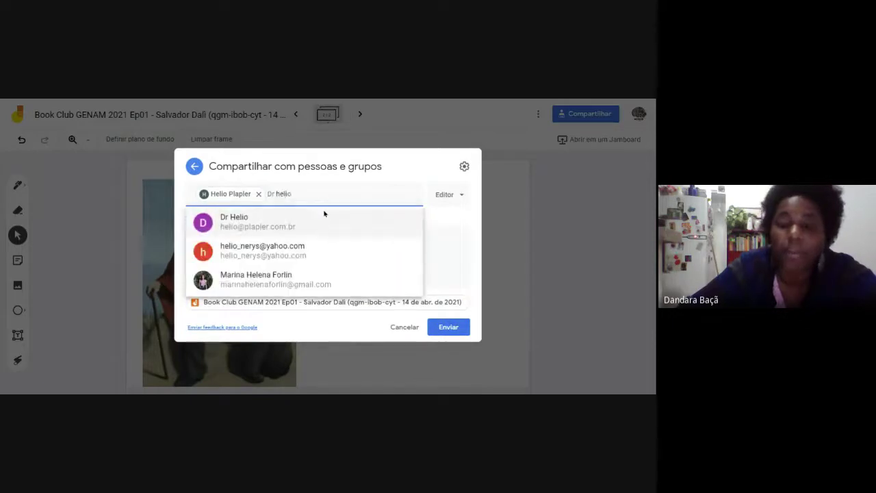
click(261, 224)
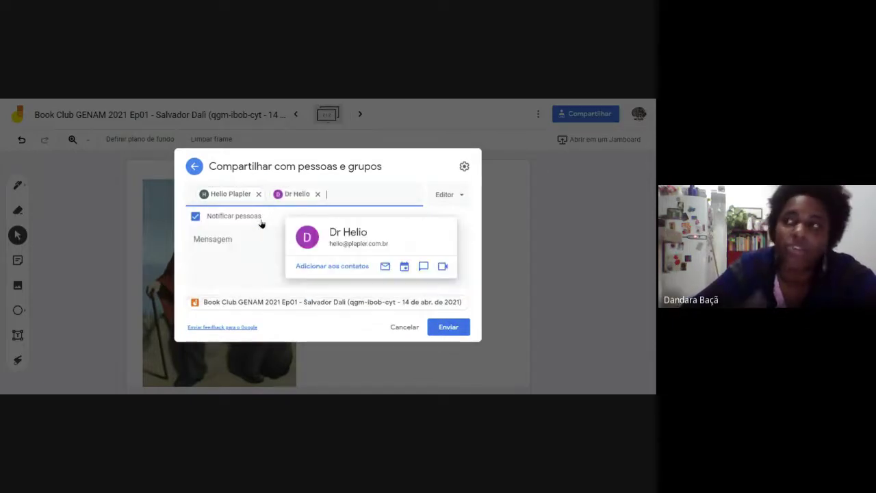
click(450, 332)
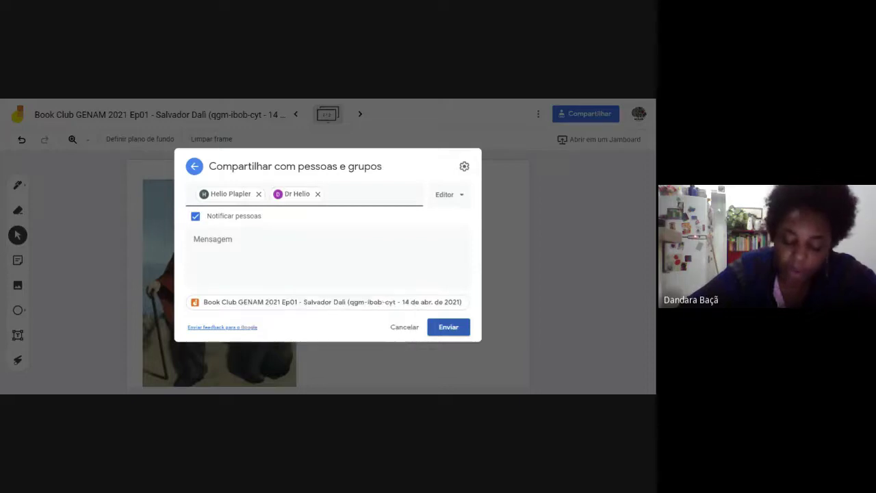
Dismiss the link-sharing tip, verify the new collaborator's access role, and close sharing settings.
click(405, 332)
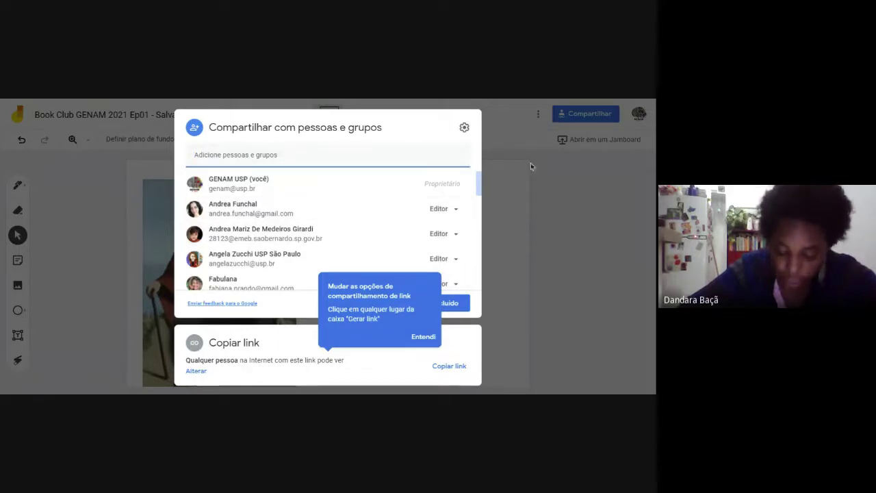
click(429, 340)
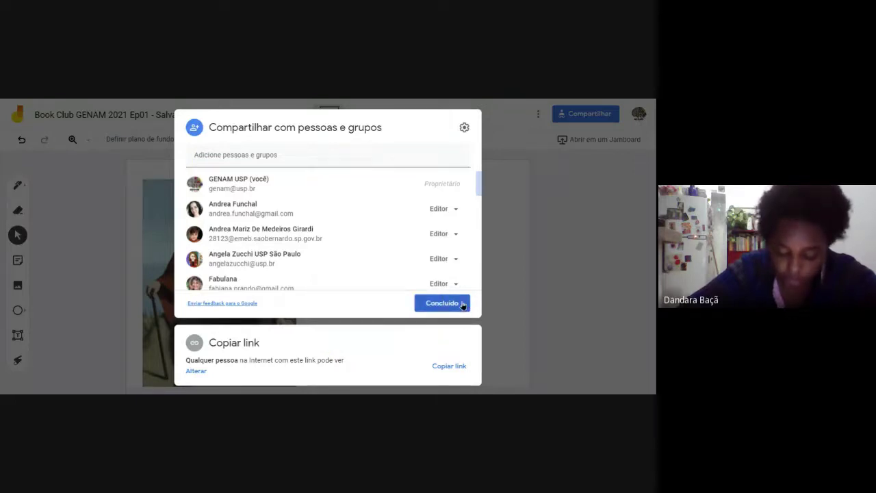
scroll(349, 226, down, 8)
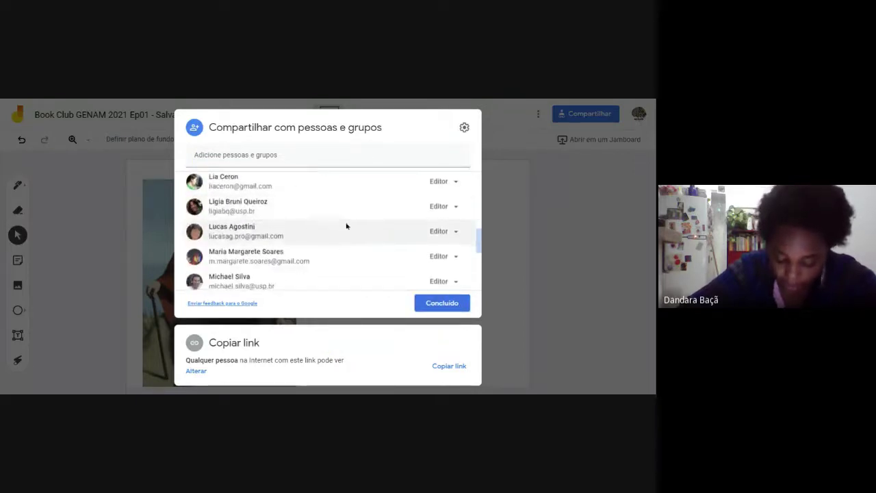
scroll(347, 225, up, 3)
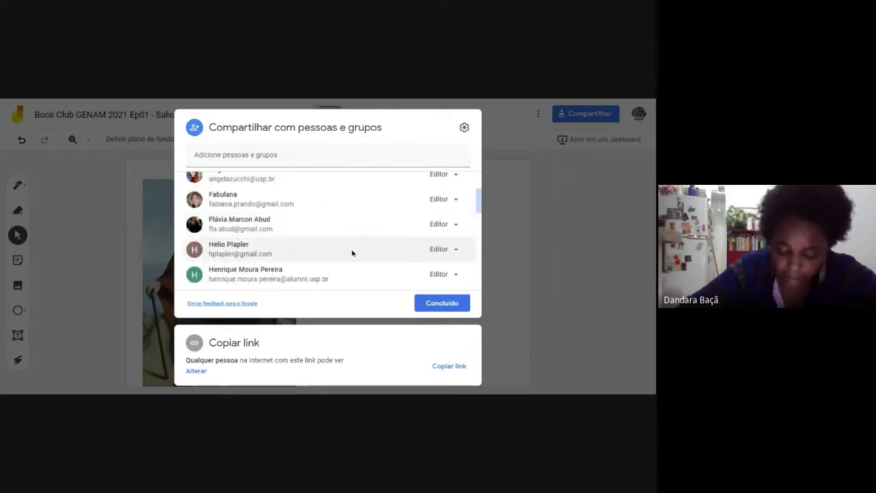
click(450, 255)
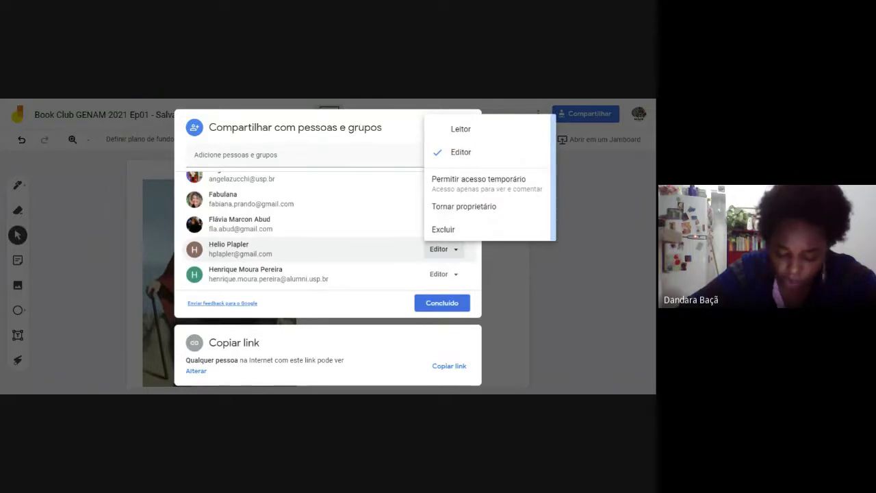
click(529, 276)
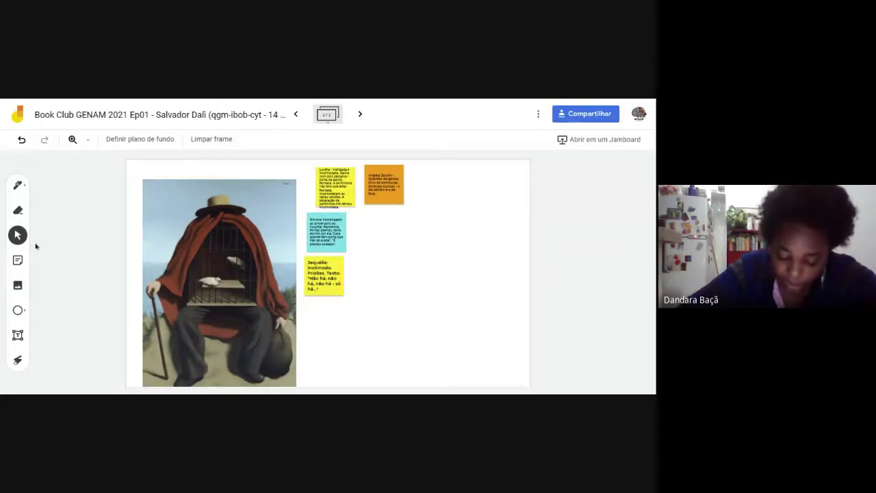
Draft a sticky note with the participant's 'Objeto descartado… Somos livres, mas não somos livres de fato' reflection.
click(17, 261)
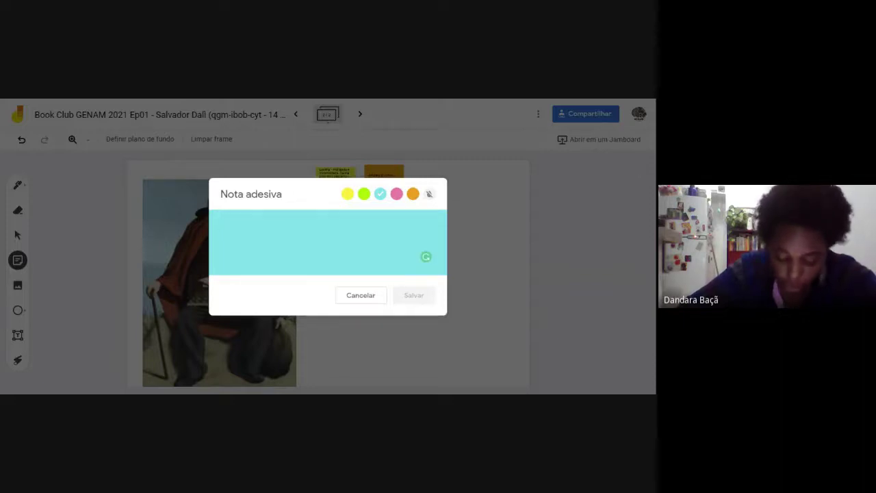
text(Dandara)
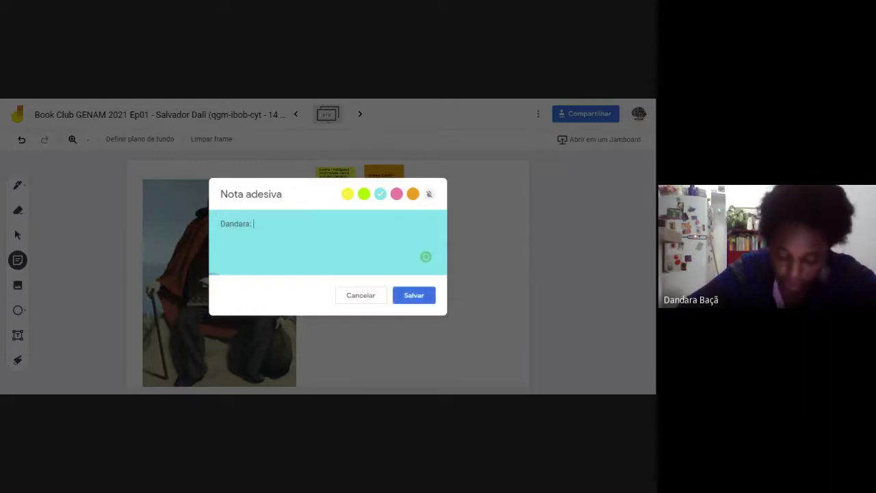
text(: Objeto )
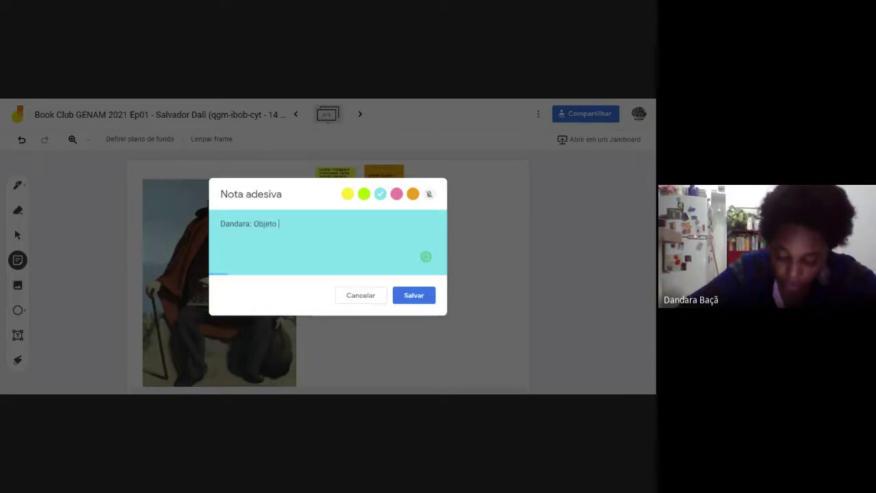
text(descartado)
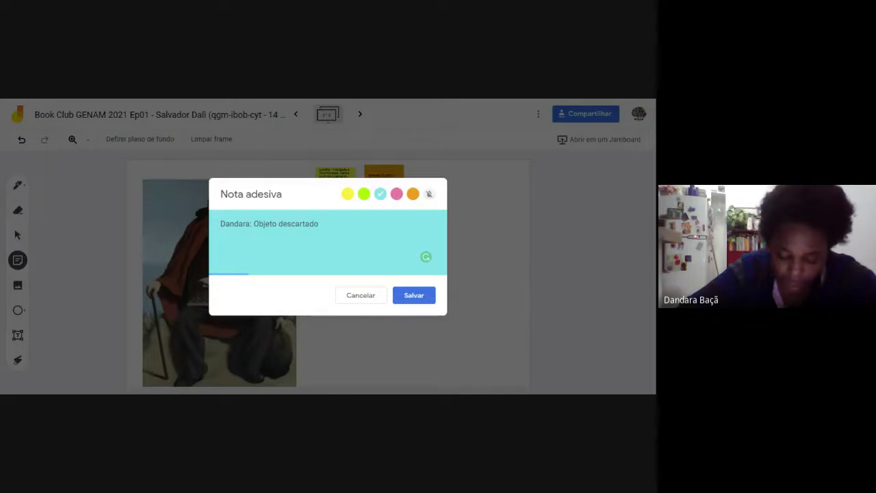
text(Soos)
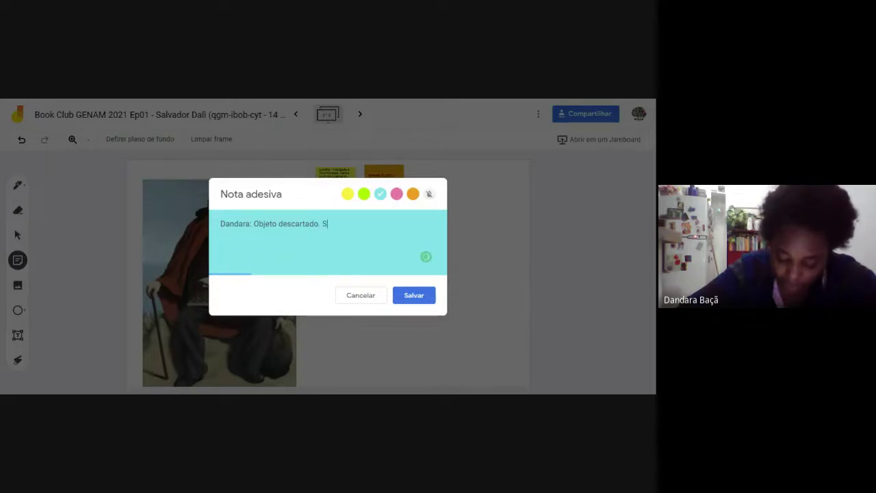
key(BackSpace)
key(BackSpace)
key(BackSpace)
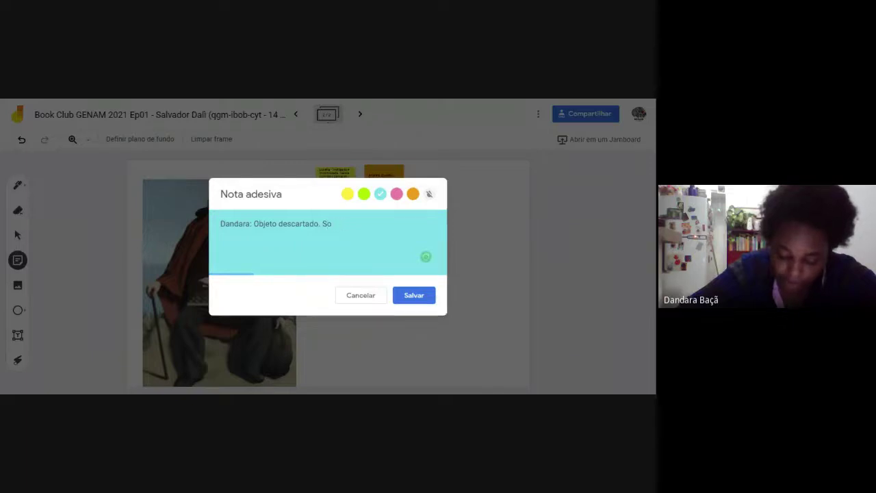
text(mos livres)
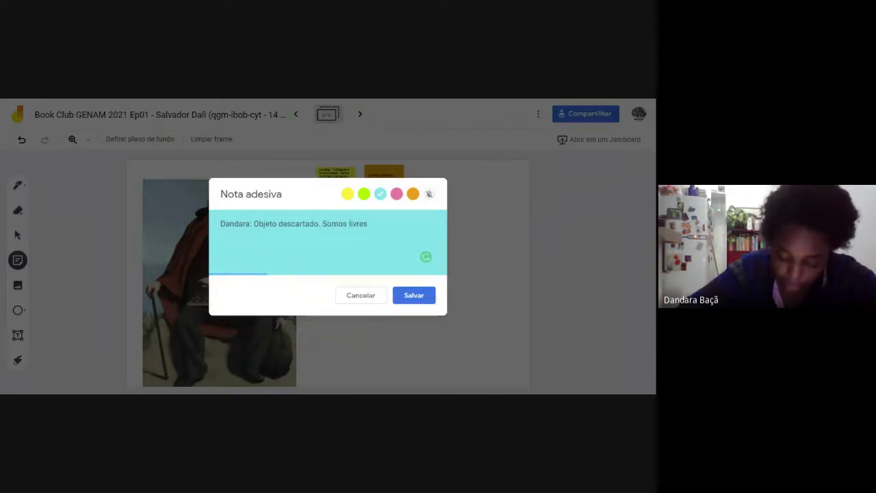
text(, mas não so)
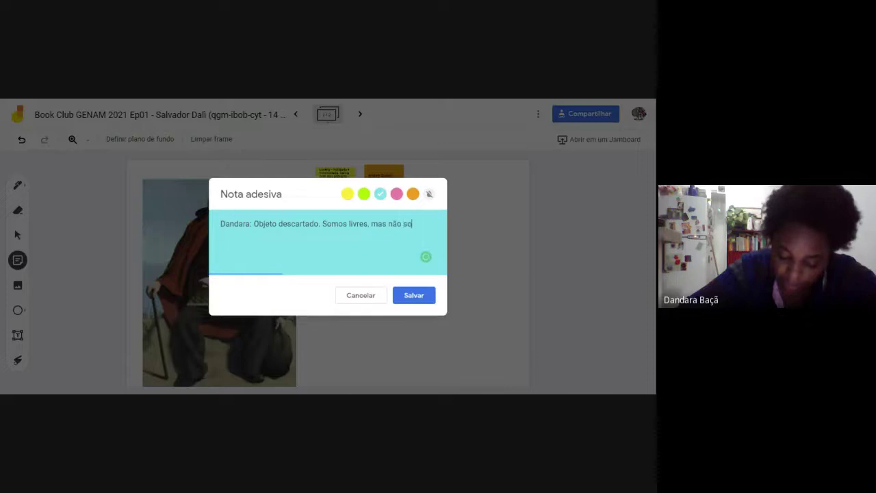
text(mos livres de fat)
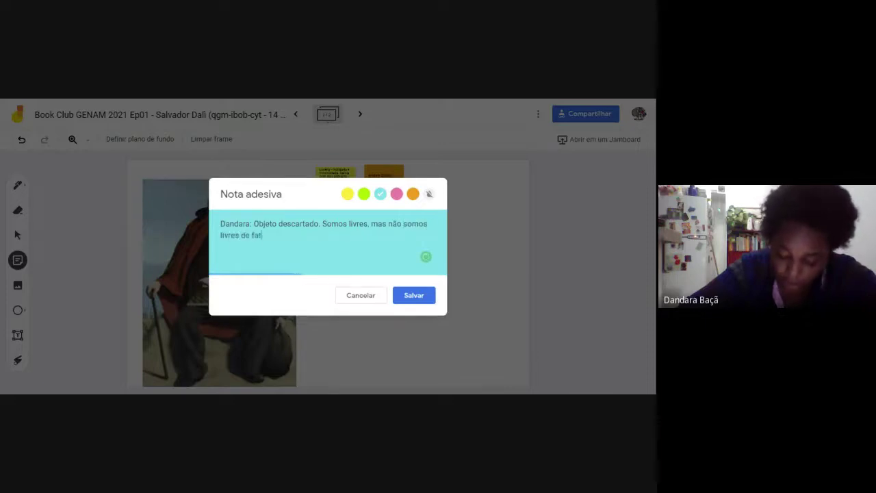
text(o.)
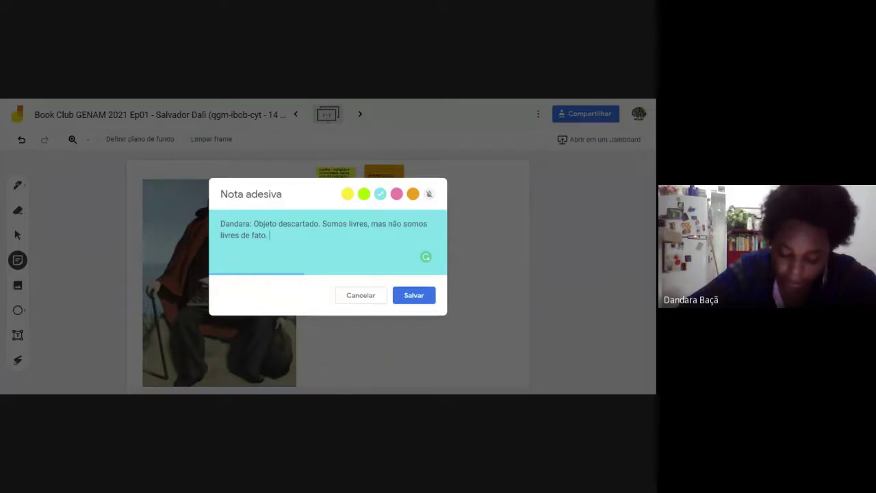
text(Para onde)
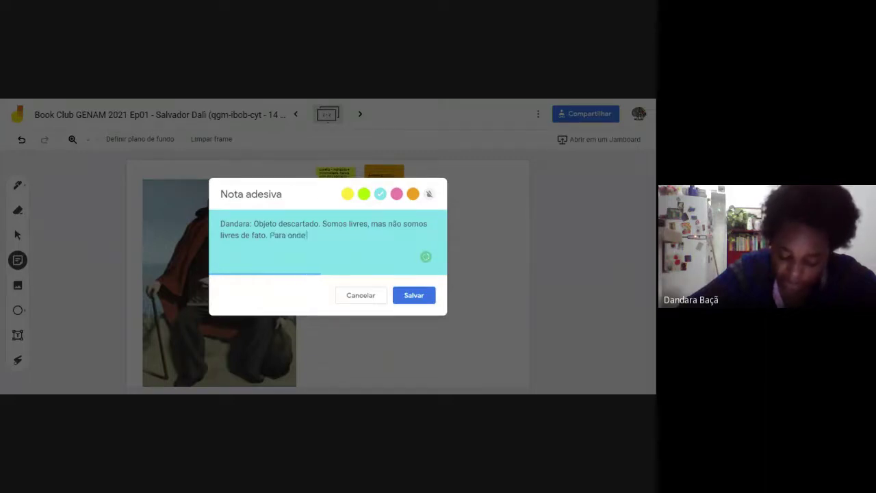
text( vai um )
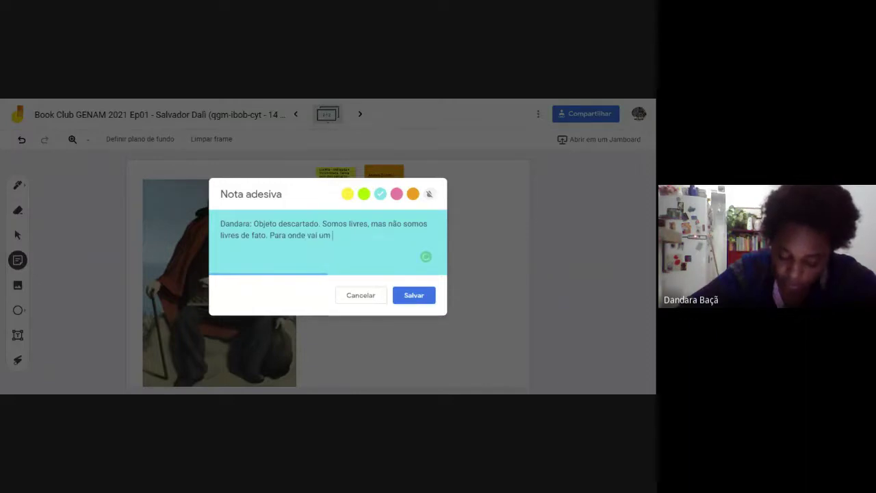
text(homem que não)
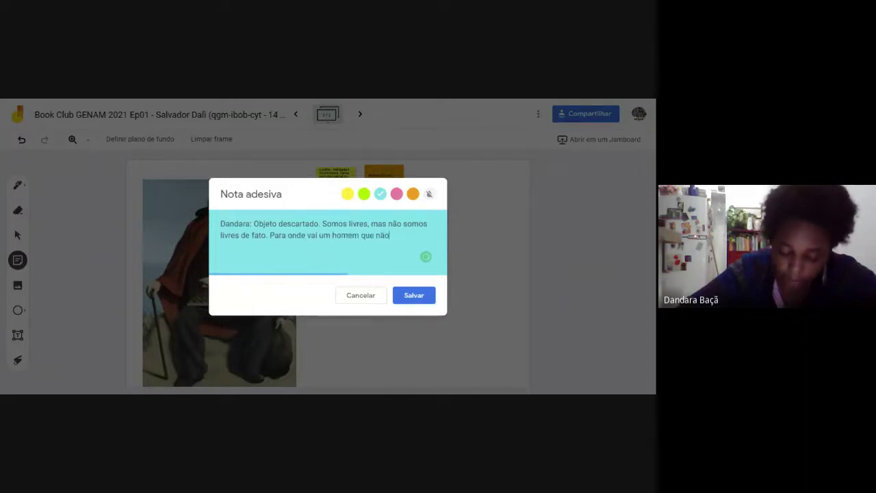
text( tem cabeça e n)
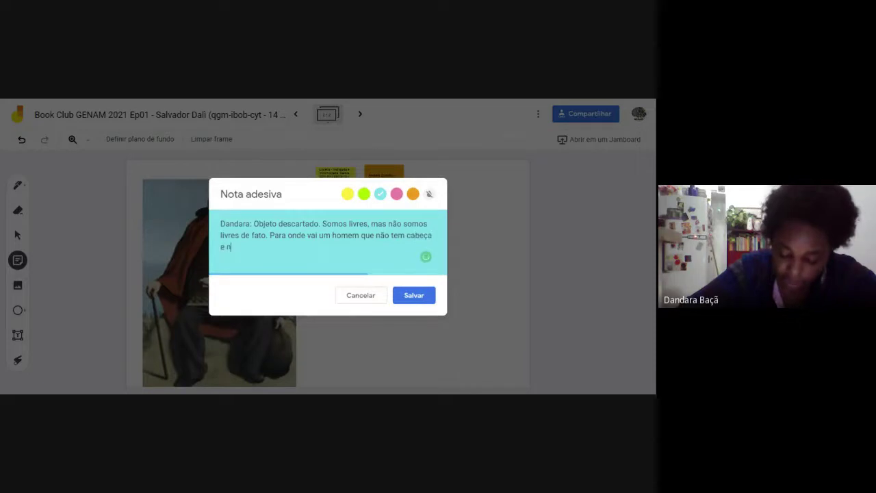
text(ão tem coração)
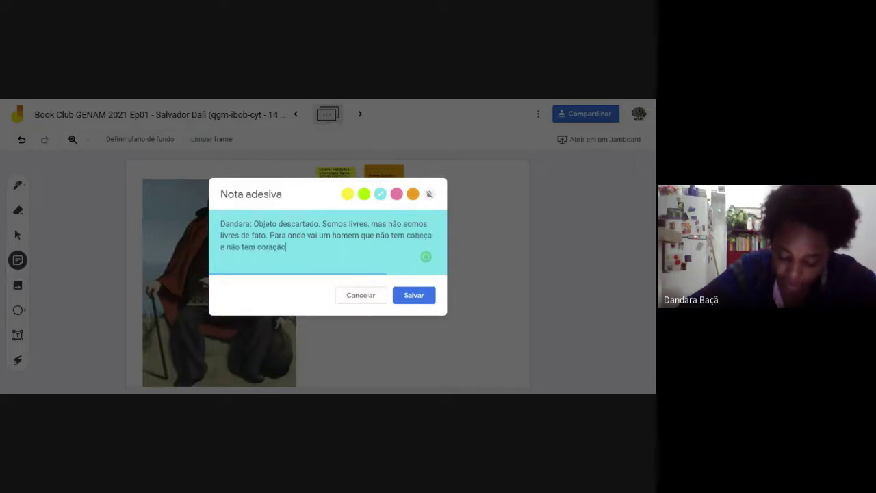
text(?)
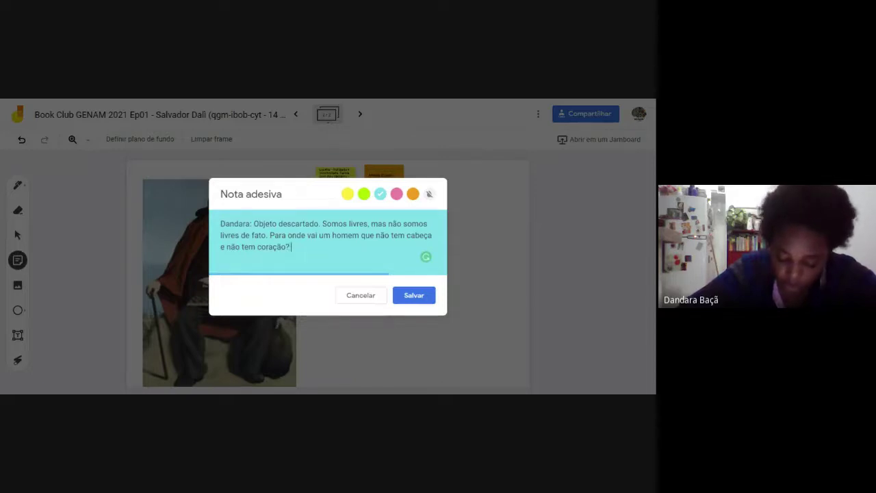
text( Talvez ele se)
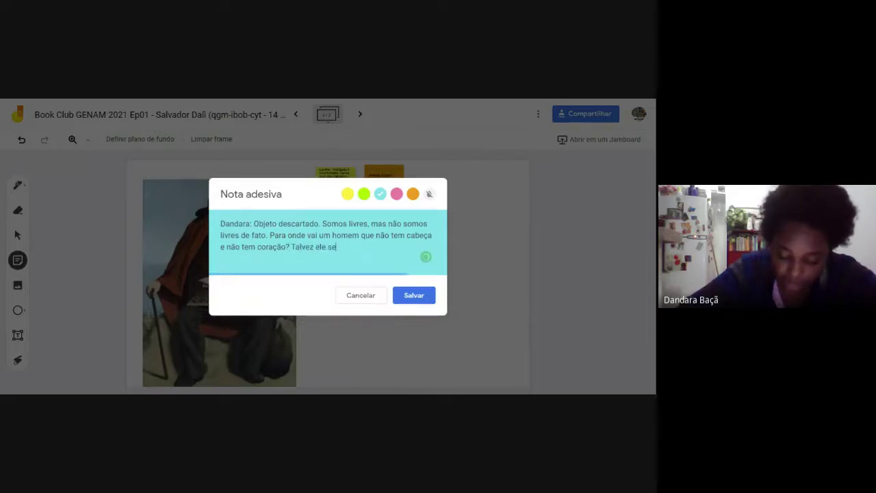
text(ja um espa)
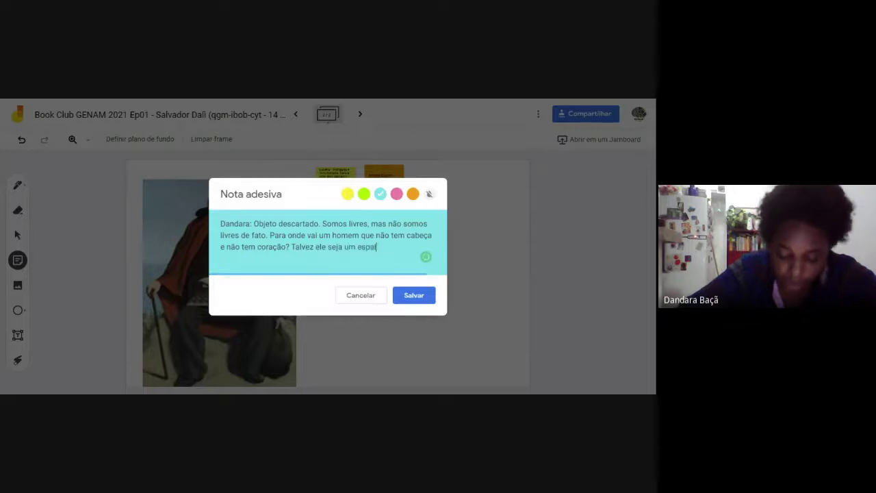
text(ntalho)
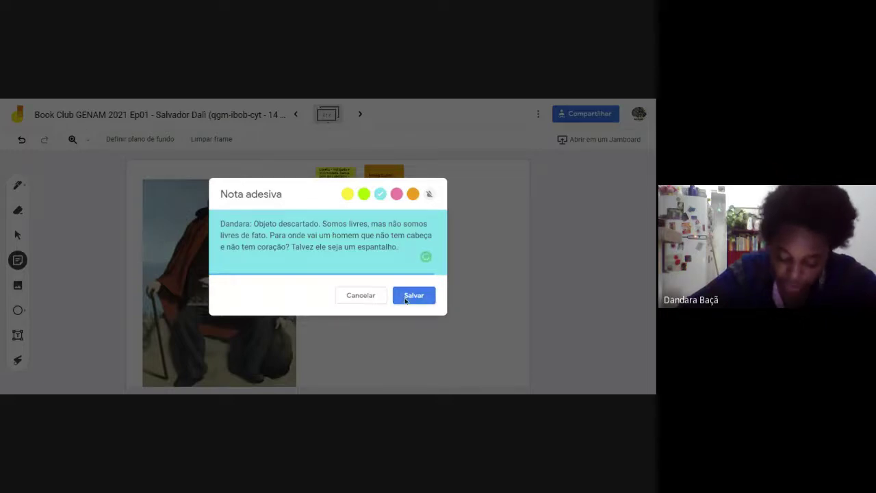
text(. TAl.)
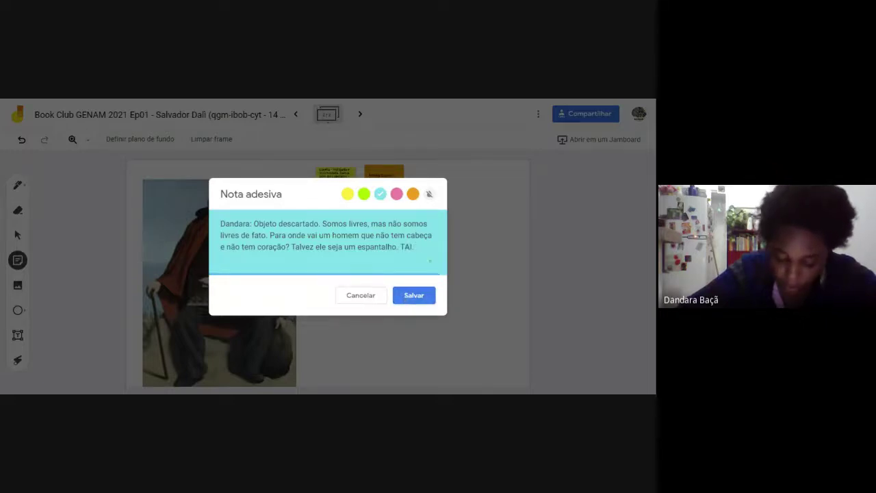
text(lvez u)
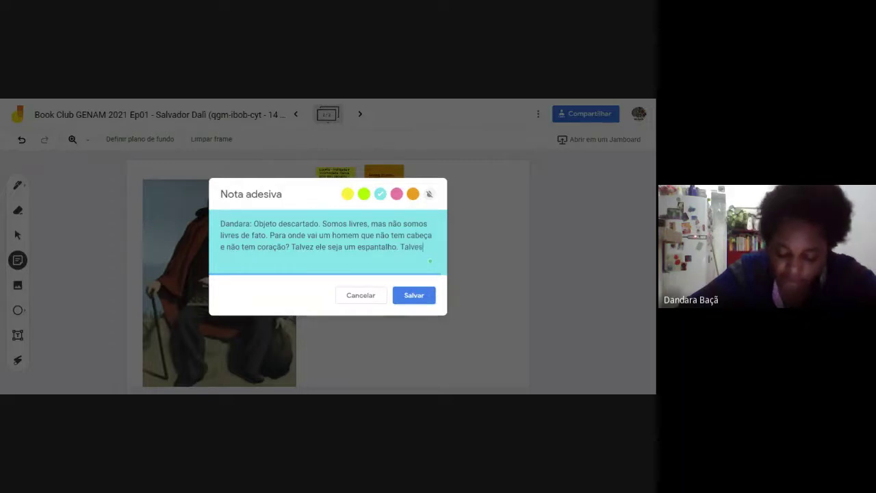
text(ma gaiola c)
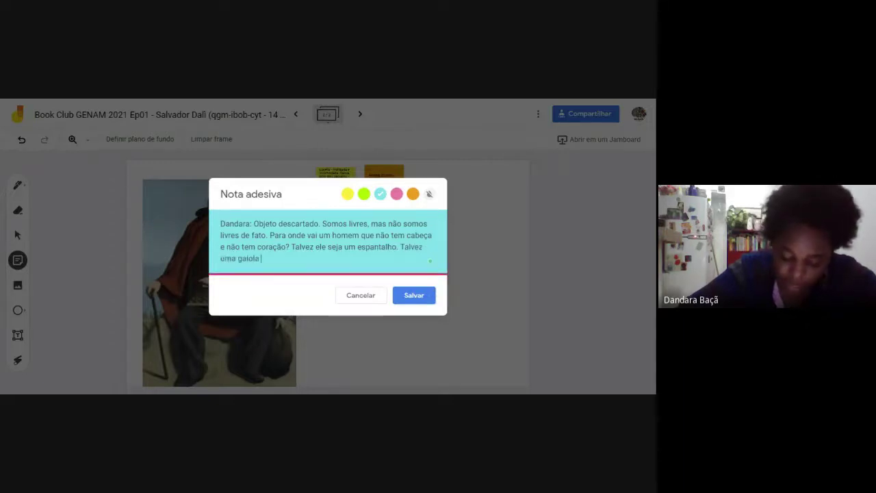
key(BackSpace)
key(BackSpace)
key(BackSpace)
key(BackSpace)
key(BackSpace)
key(BackSpace)
key(BackSpace)
key(BackSpace)
key(BackSpace)
key(BackSpace)
key(BackSpace)
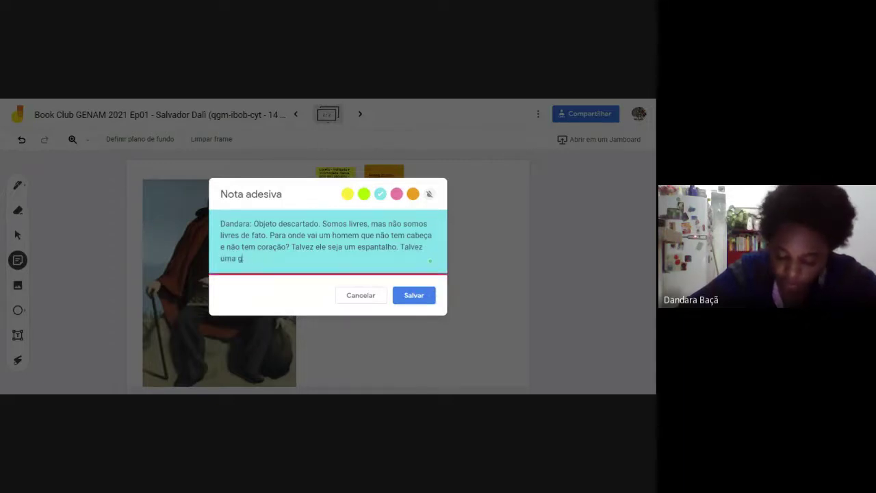
key(BackSpace)
key(BackSpace)
key(BackSpace)
key(BackSpace)
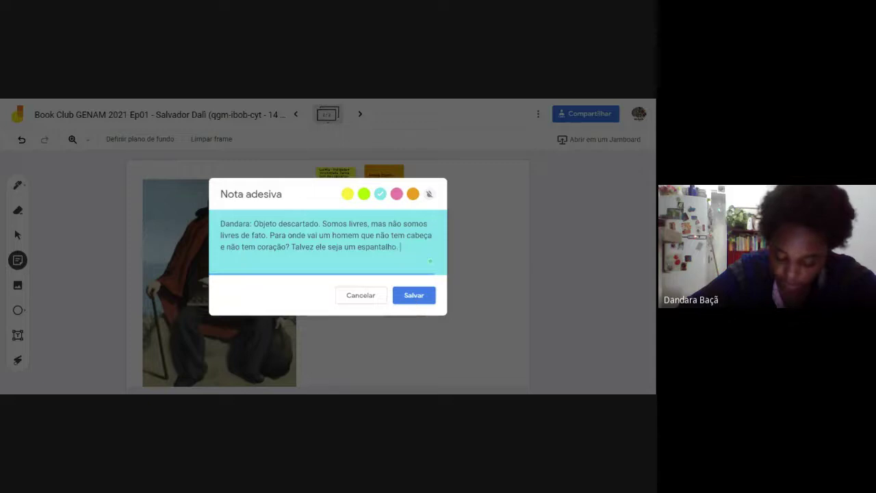
Save the cyan note, discard the blank extra note, and place it right of the orange note.
click(415, 302)
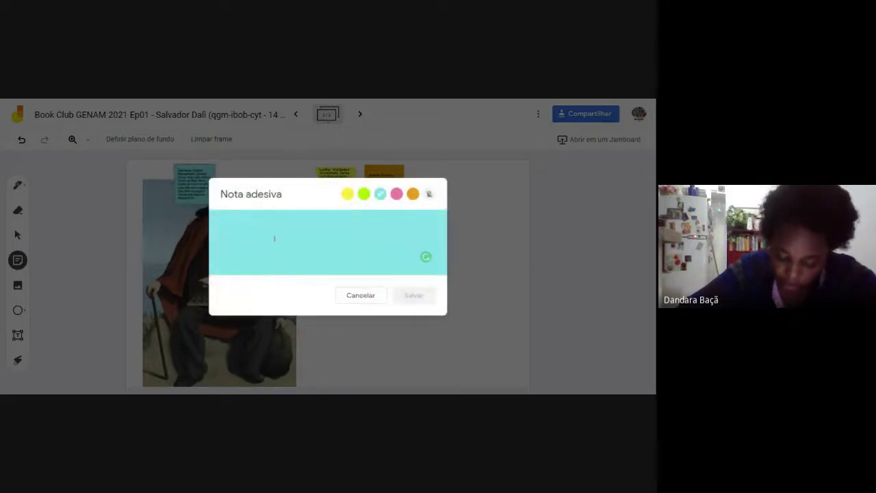
click(358, 296)
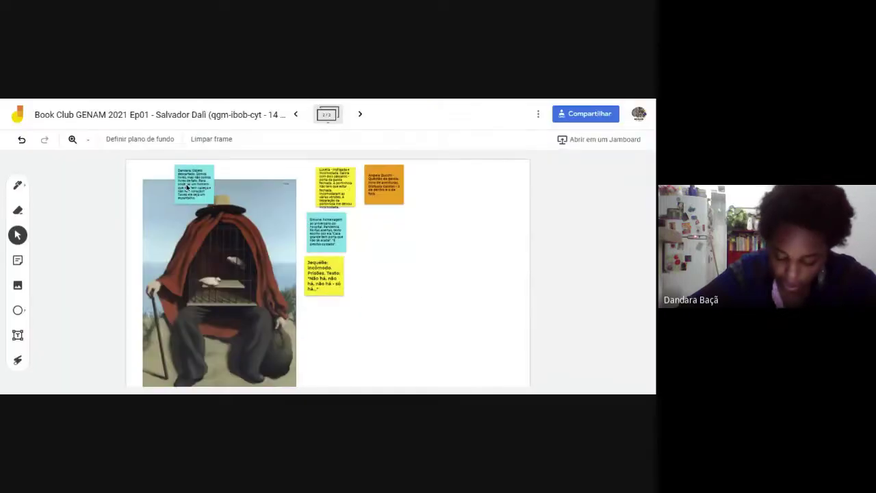
mouse_move(187, 186)
mouse_down()
mouse_move(357, 249)
mouse_move(446, 225)
mouse_move(427, 187)
mouse_up()
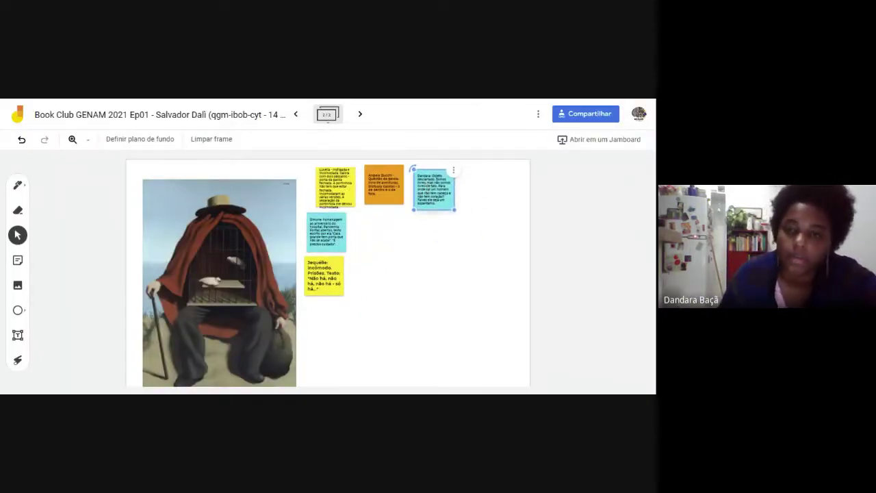
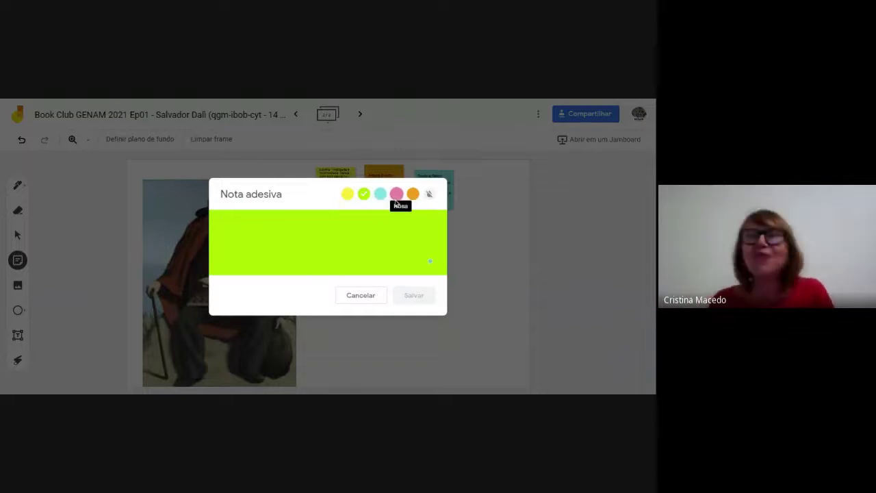
Make the note pink and type her name plus 'psicanalista - trabalho com bordado', youth literature.
click(396, 198)
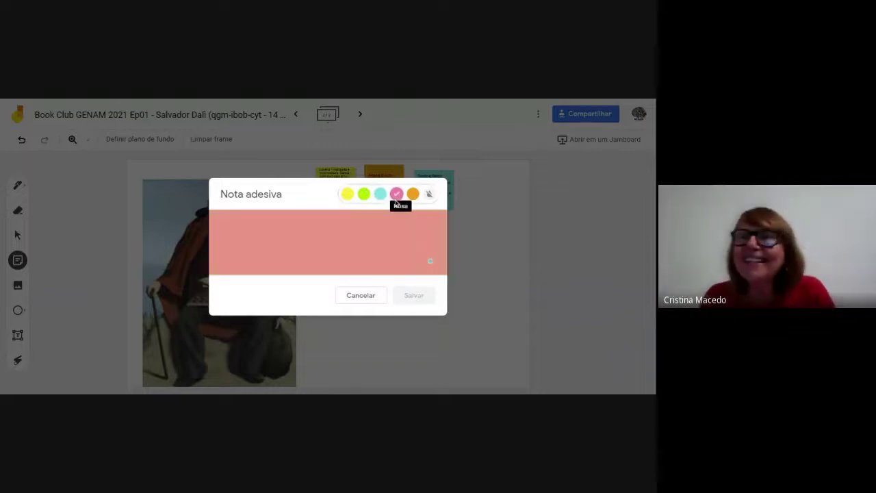
click(338, 224)
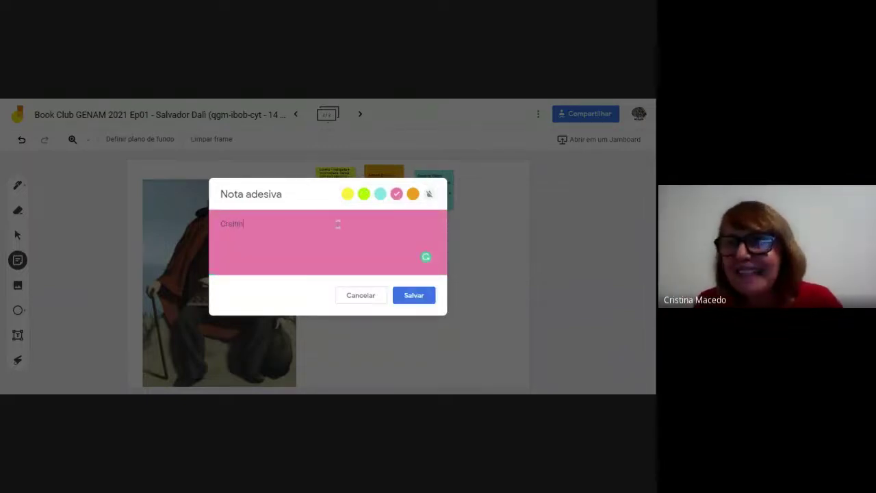
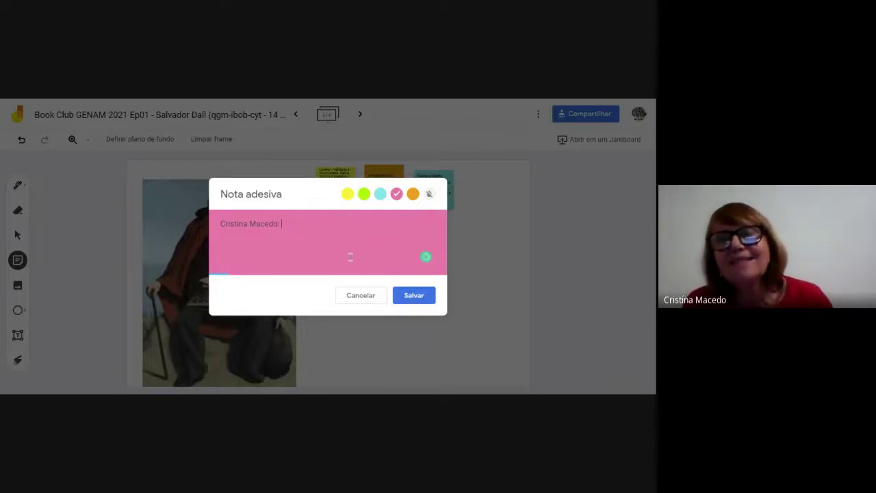
text( psican)
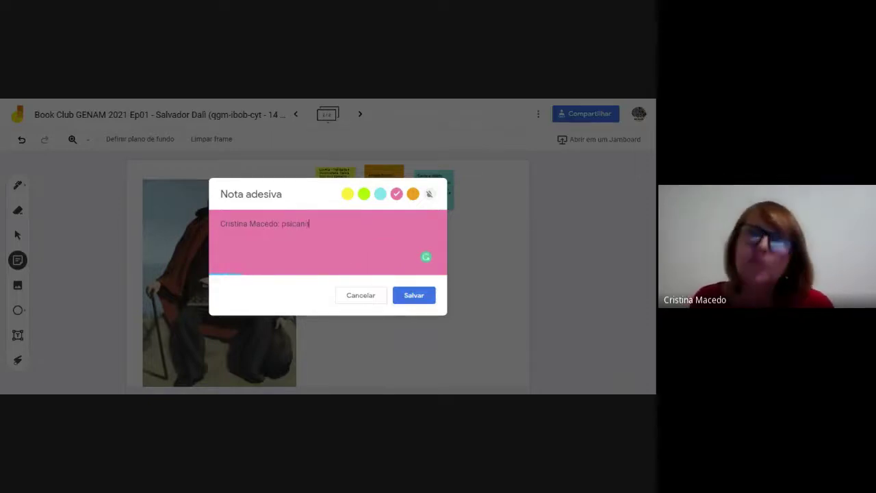
text(alista - )
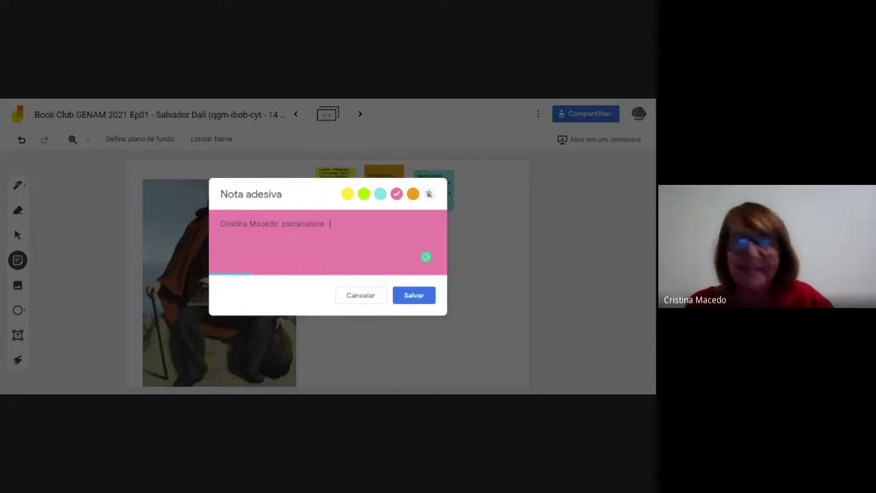
text(r)
text(rabalh)
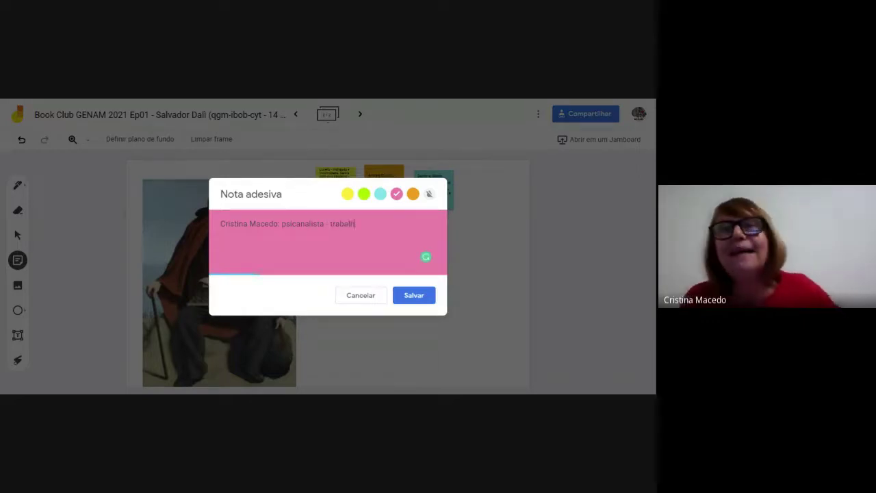
text(o com bo)
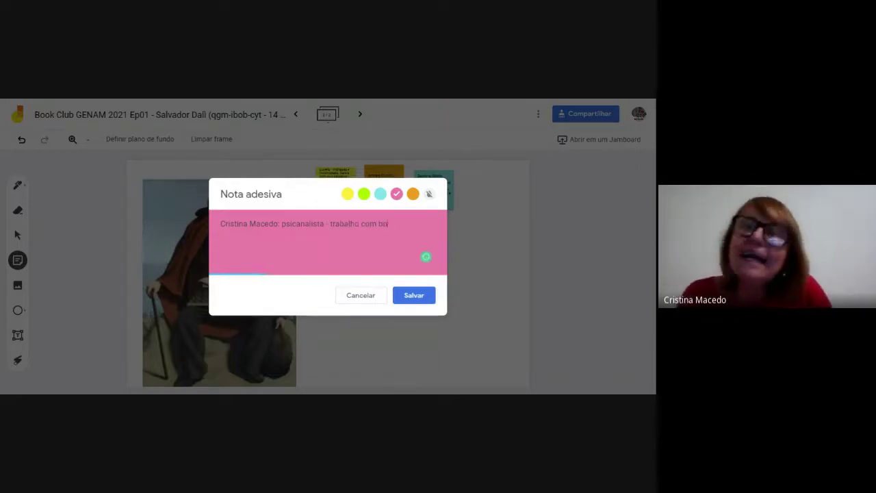
text(rdado)
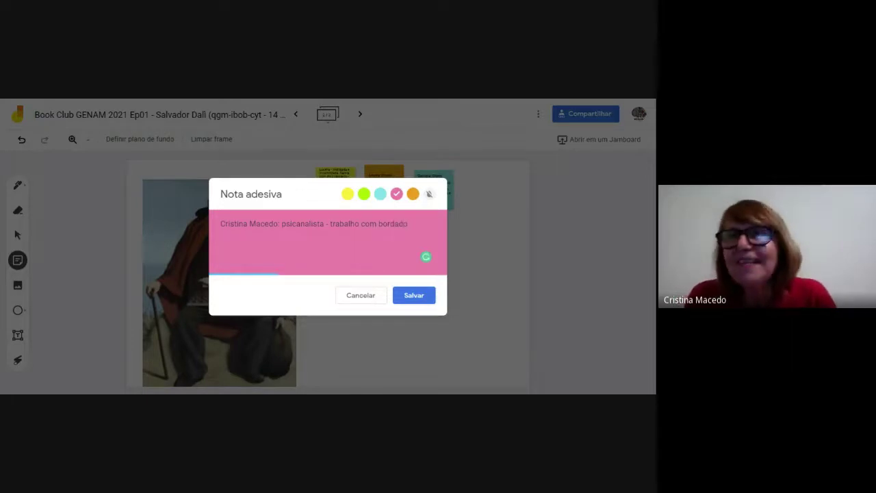
text(. Traba)
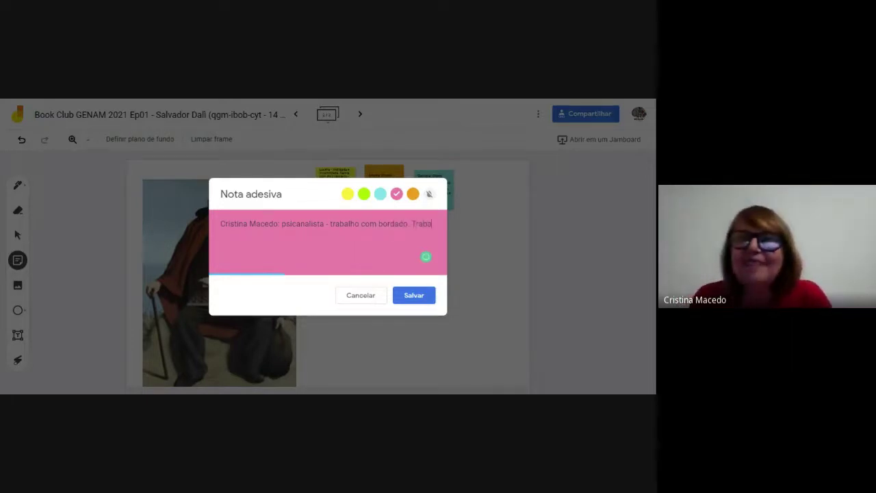
text(lhei com lã)
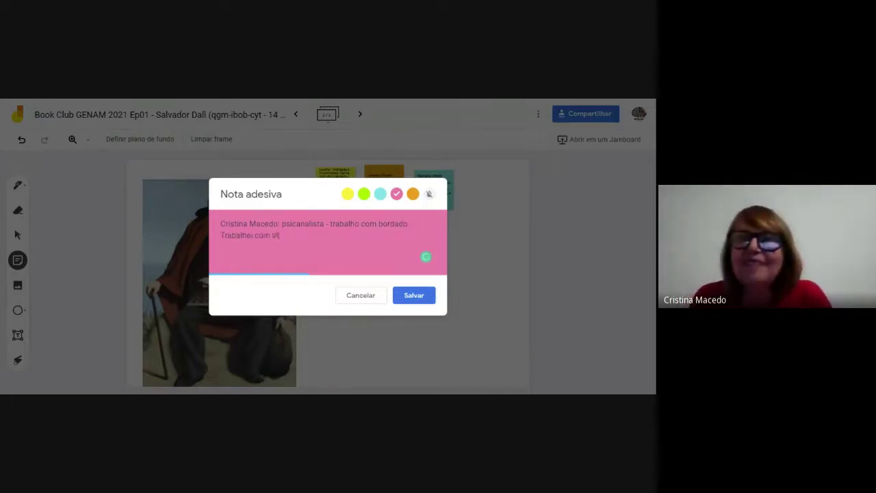
key(BackSpace)
text(iteratura juvenil)
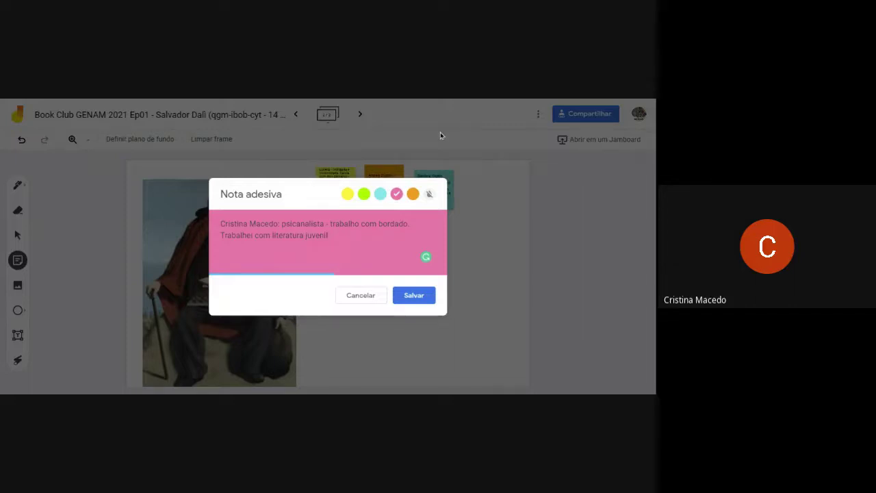
Add the youth-literature writer's name and 'fala do olhar.', with a comma after the surname.
text(Marina Clolasanti)
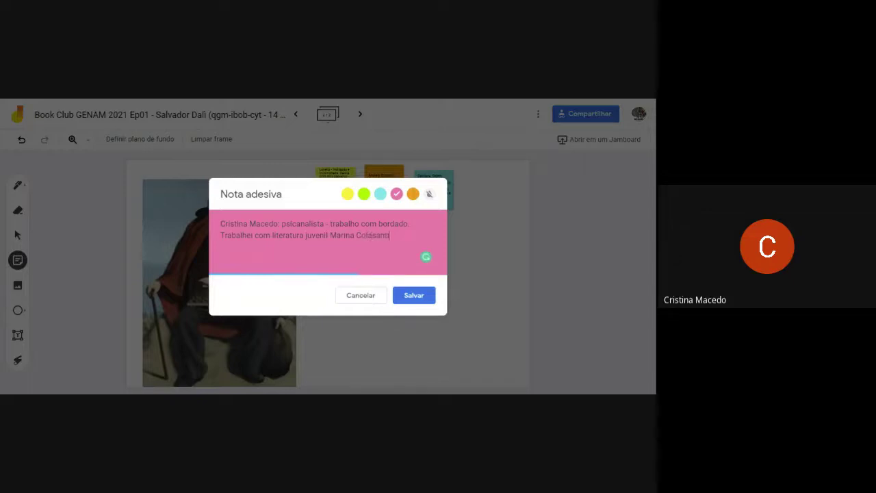
text( fala do olhar.)
click(390, 235)
key(BackSpace)
text(,)
key(BackSpace)
text(.)
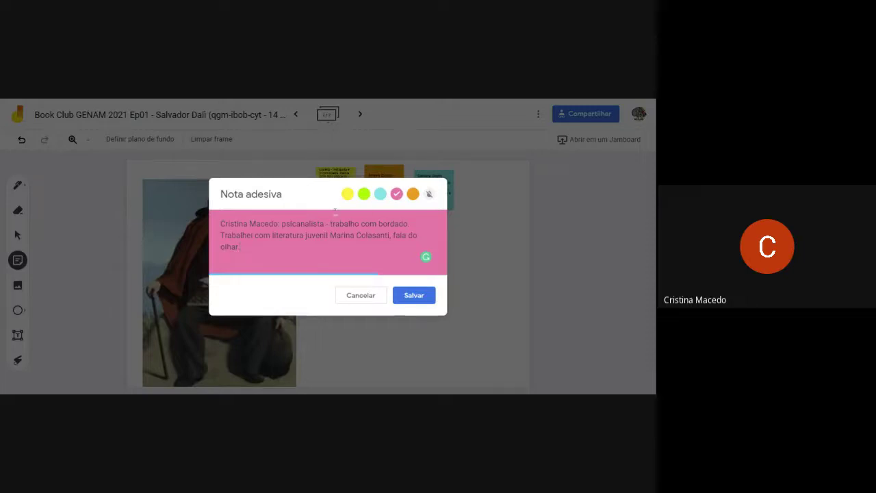
Type 'Não vi gaiola fechada, vi aberta.' and 'Fiquei pensando nas histórias' into the note.
text(Não vo)
text( gaiola fechada.)
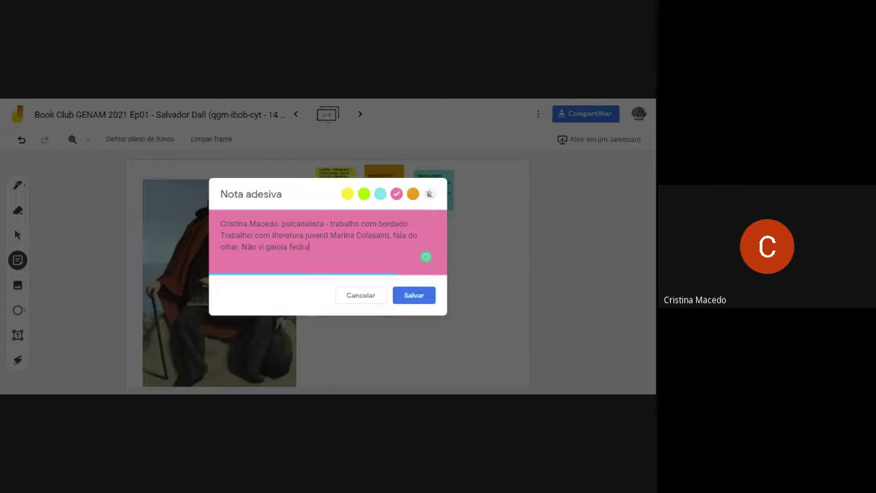
key(BackSpace)
key(BackSpace)
text(, vi aberta.)
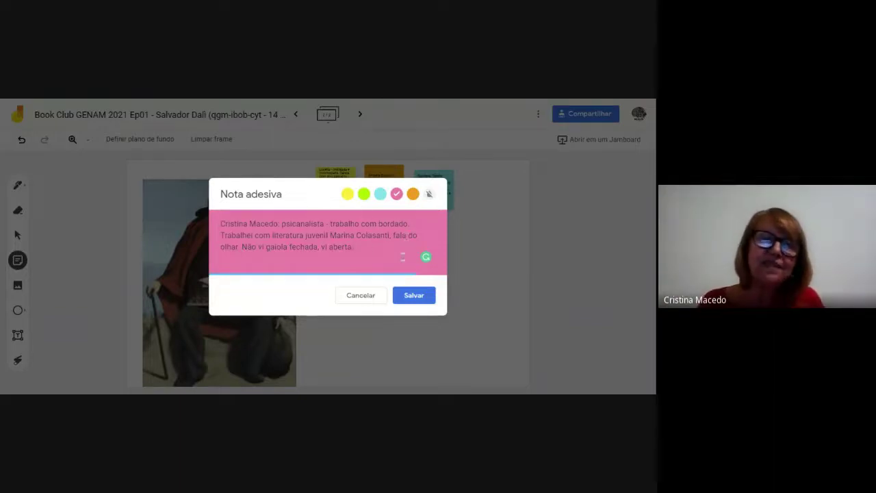
text(F)
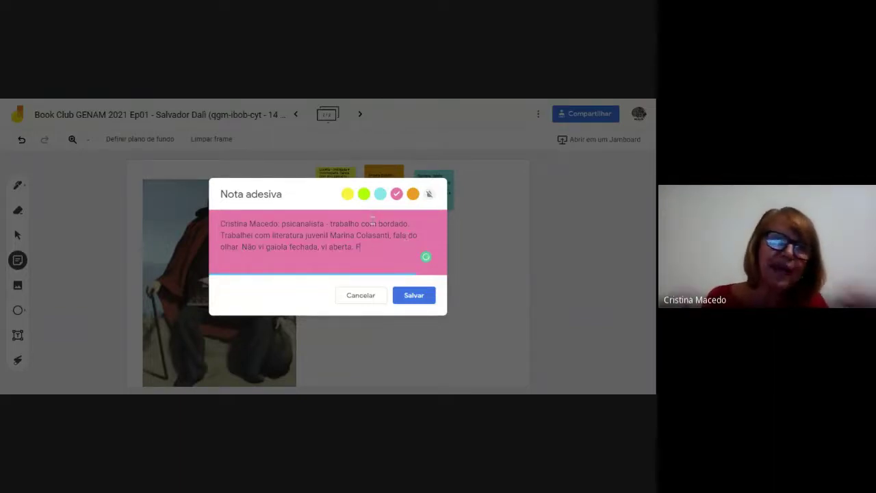
text(iquei pensando nas histórias)
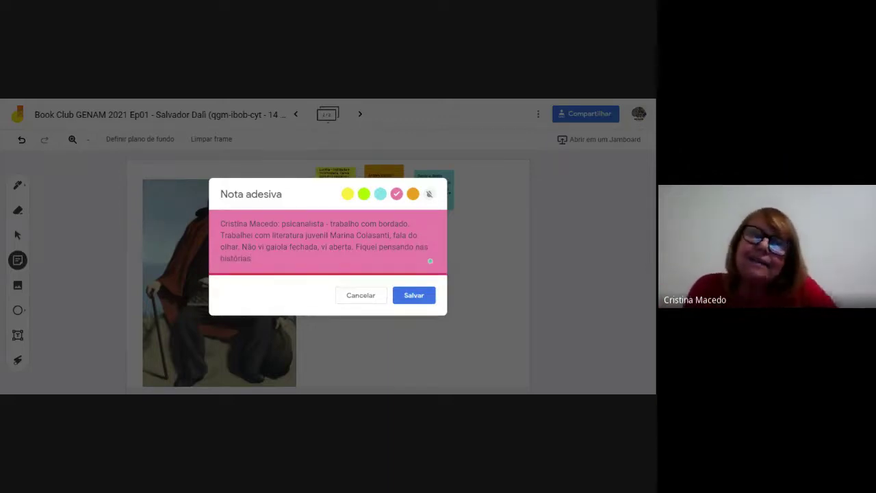
Save the pink note, discard the empty leftover note, and place it right of the green note.
click(413, 300)
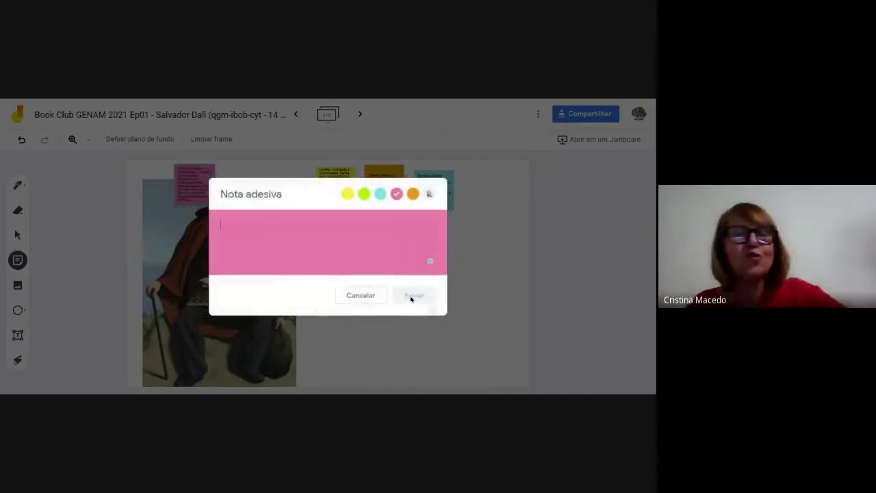
click(361, 300)
drag(207, 189, 439, 241)
click(365, 98)
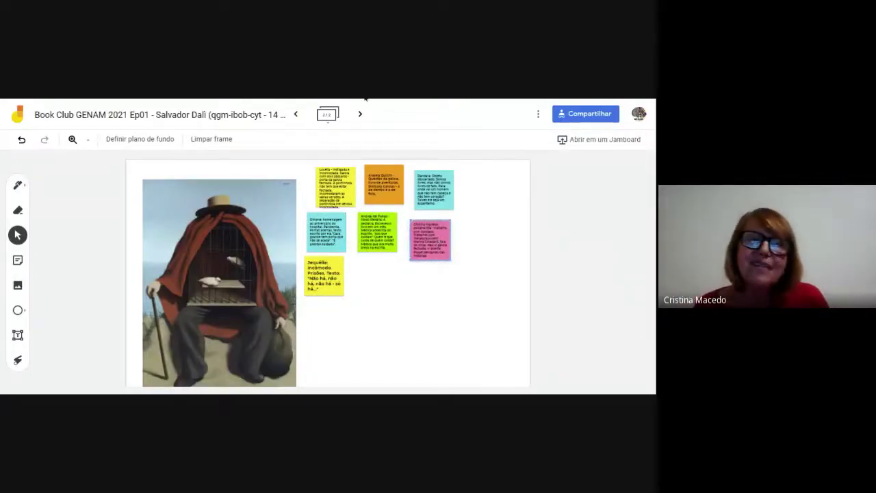
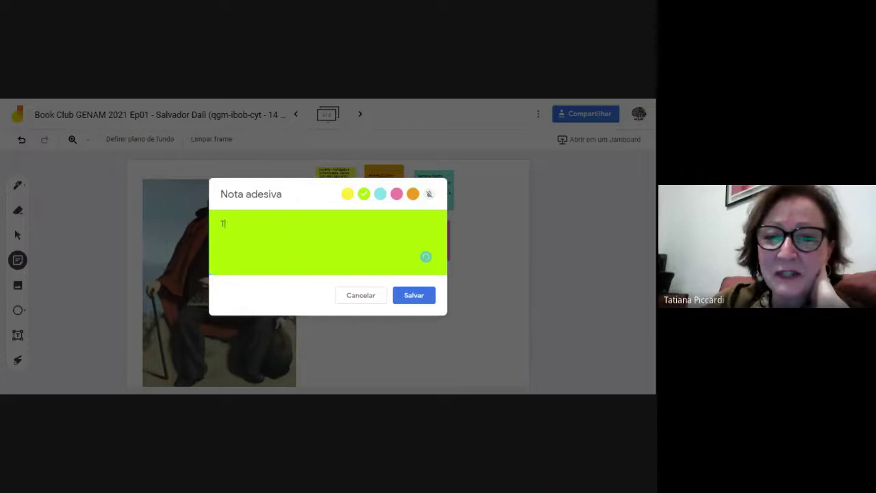
Finish the participant's lime-green note with 'imagem como algo tranquilizador. Curar é permitir que o mundo nos atravesse.' and save it.
text(atiana)
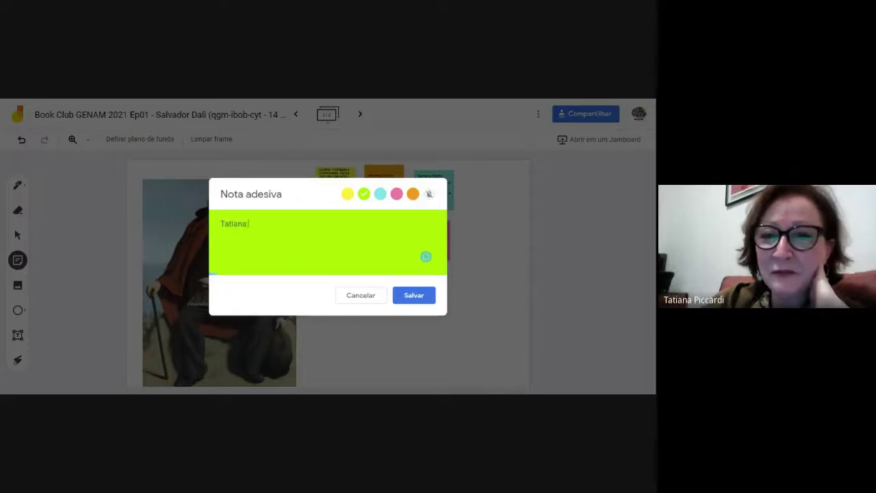
text(:)
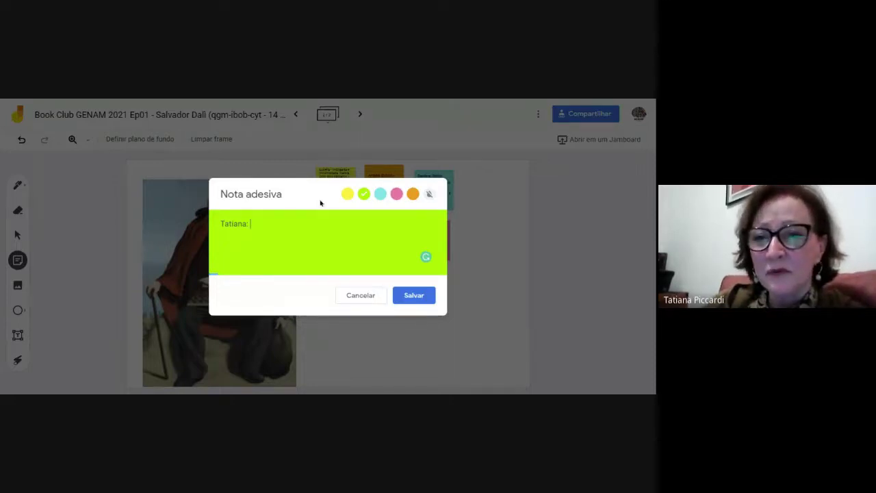
text(imagem como )
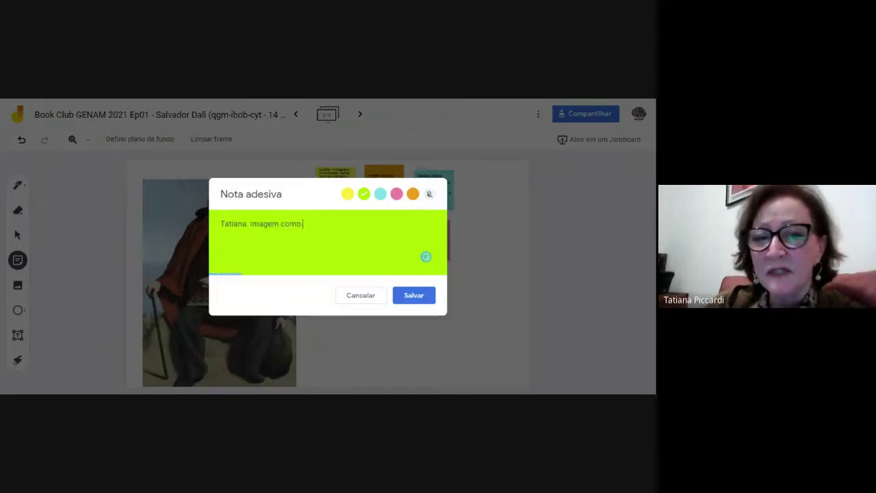
text(algo tranquili)
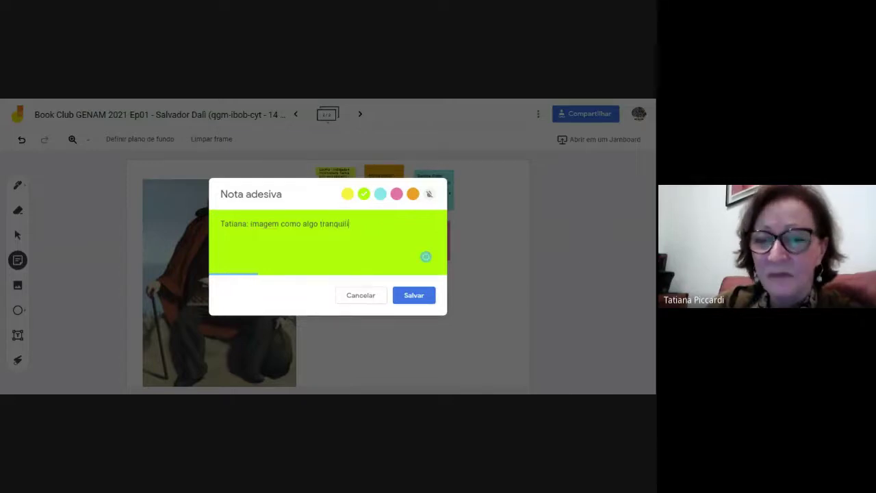
text(zador.)
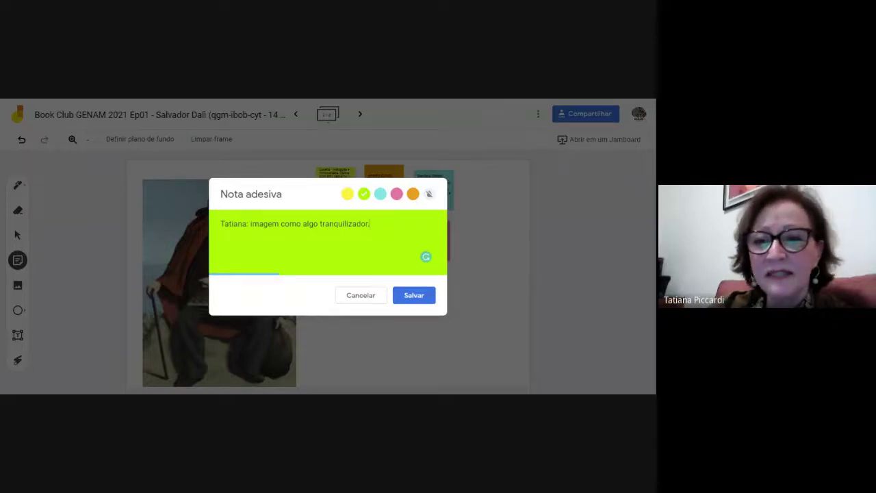
text(Cura)
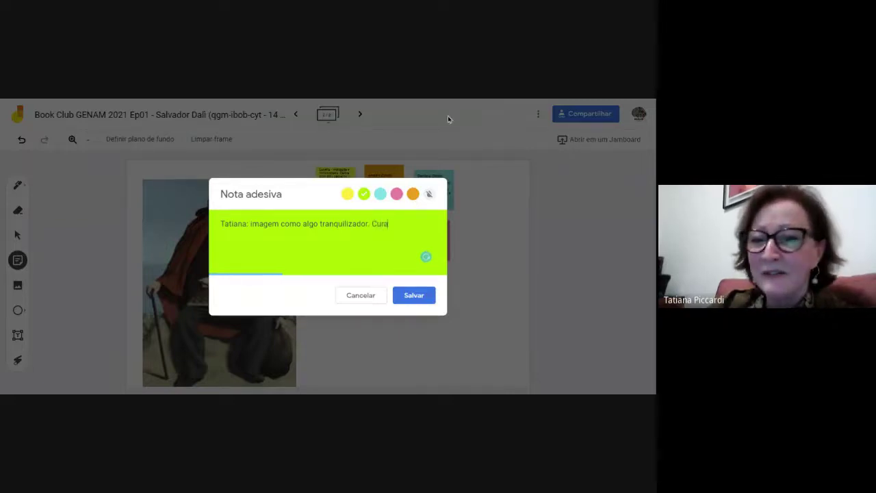
text(r é permitir)
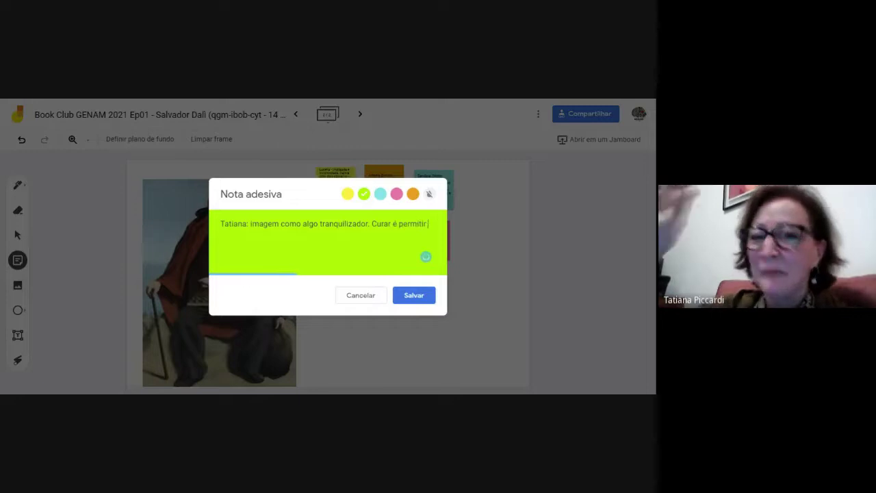
text( que o mundo)
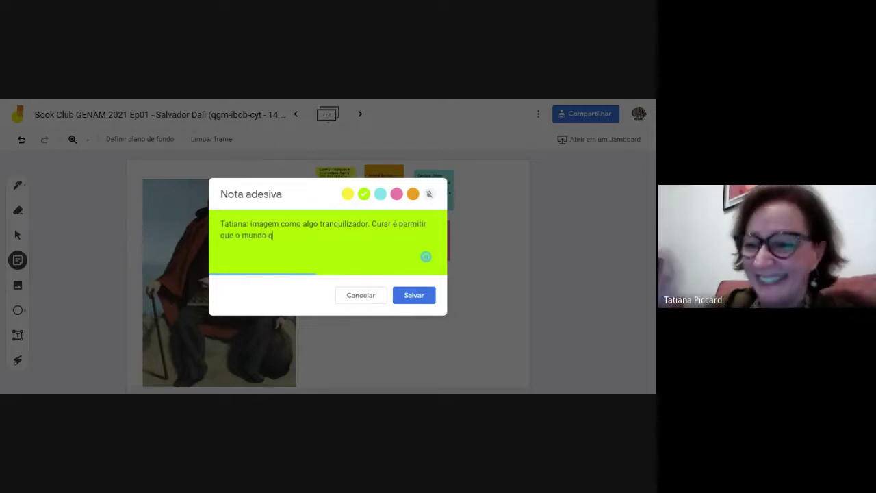
text( nos at)
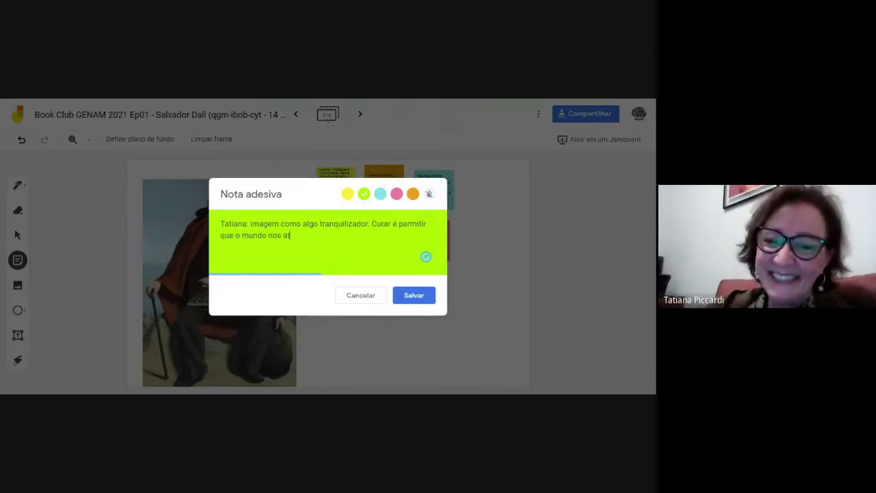
text(ravesse.)
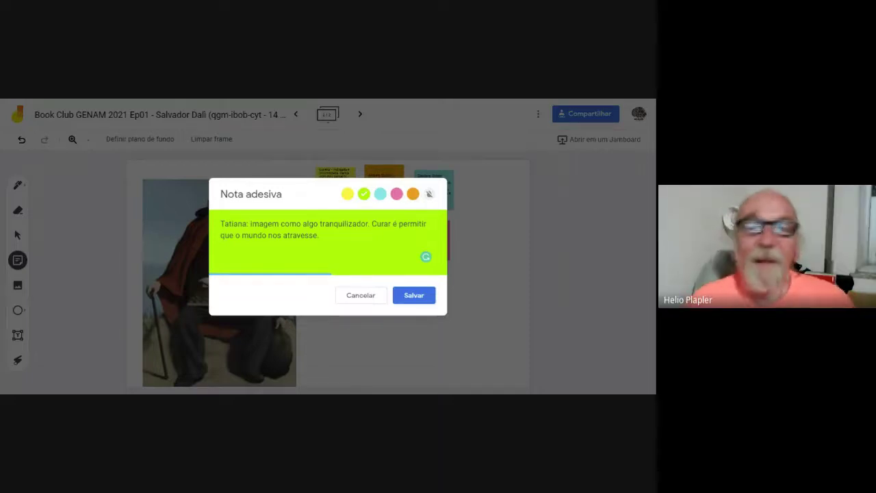
click(411, 295)
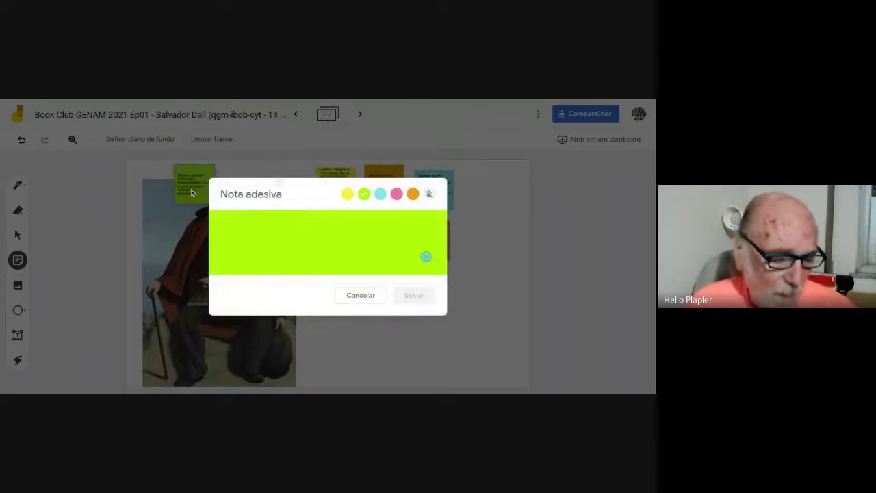
Discard the empty extra note and move the green note below the yellow note.
click(357, 301)
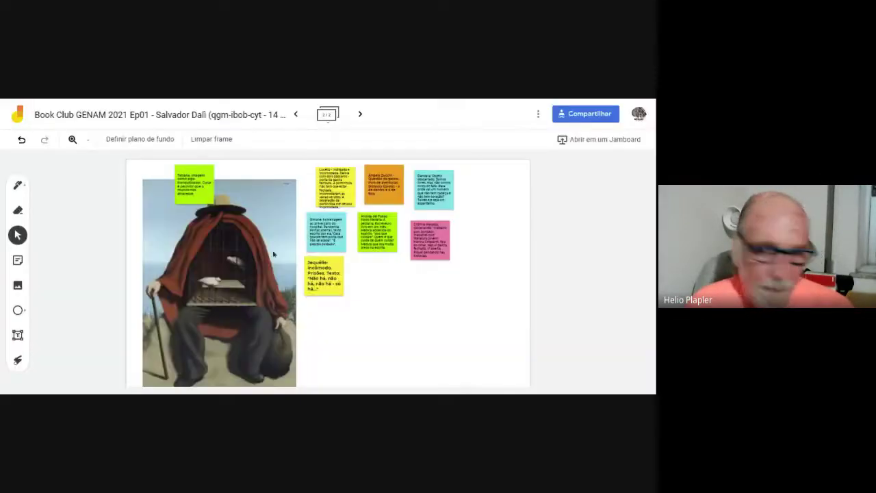
mouse_move(206, 196)
mouse_down()
mouse_move(375, 274)
mouse_move(368, 324)
mouse_move(336, 331)
mouse_up()
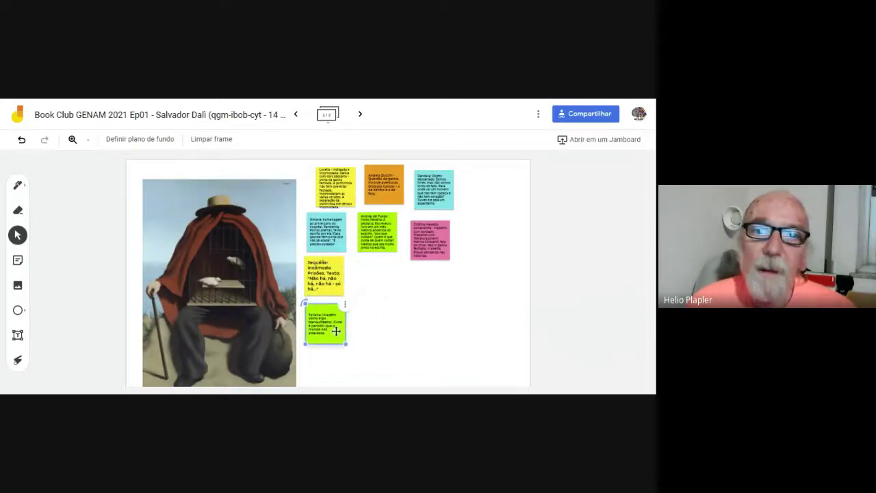
click(419, 138)
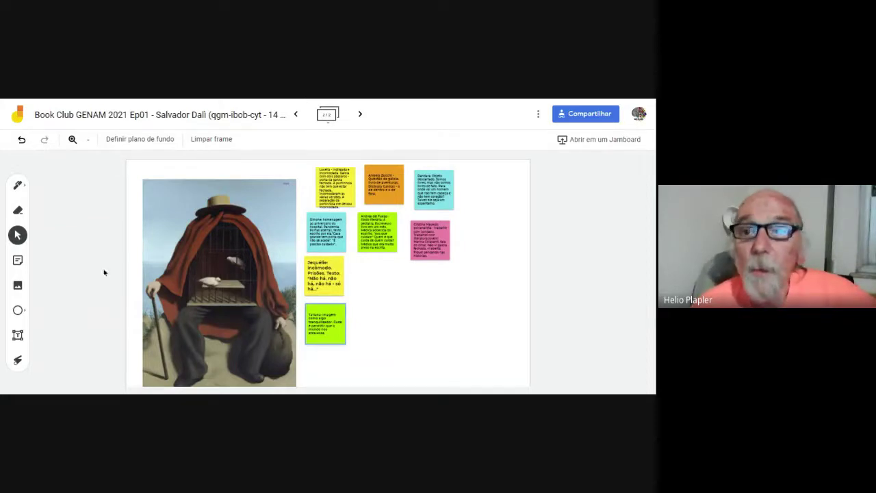
Create a blue sticky note starting with the participant's remark: 'retratar" - mostrar a pessoa, não o medico.'.
click(15, 263)
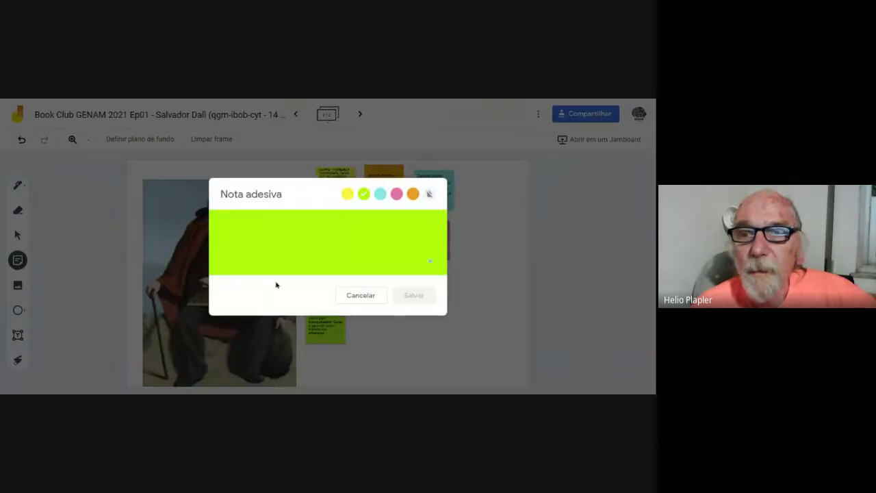
click(381, 196)
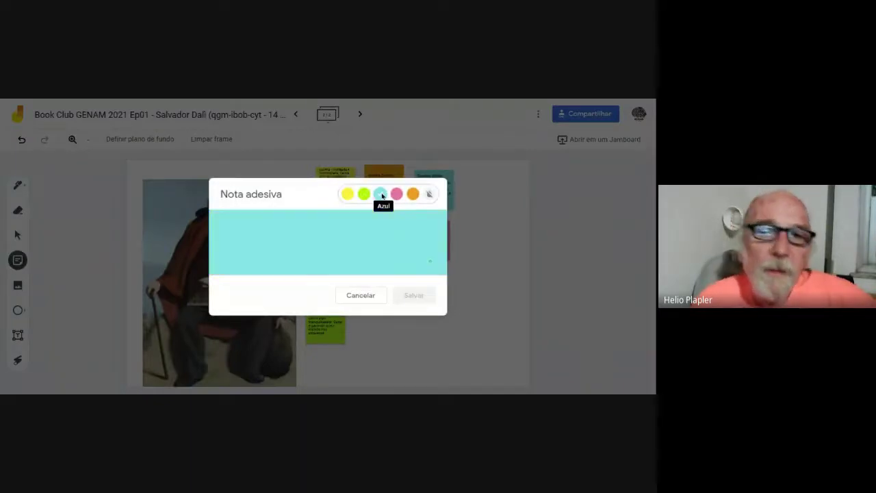
click(339, 225)
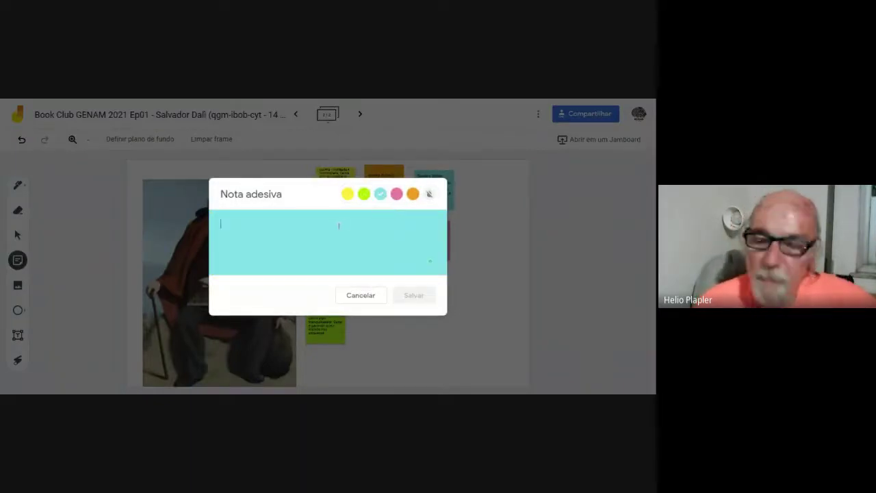
text(Héli)
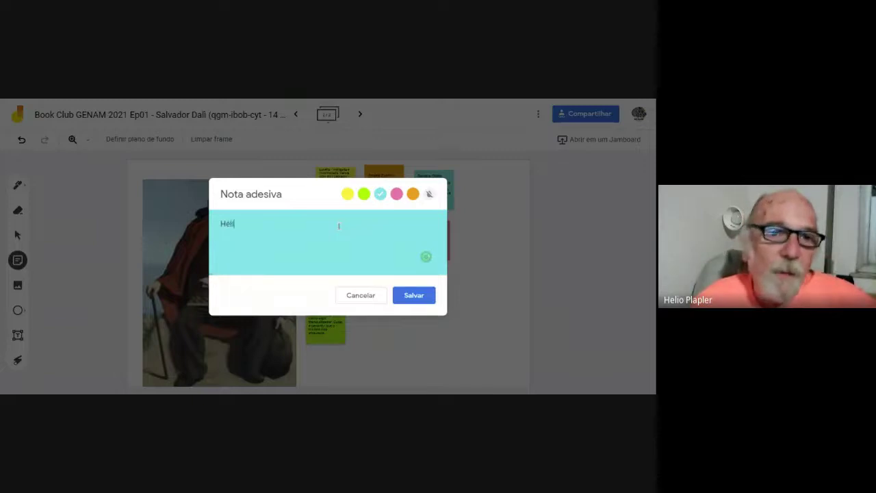
text(o:)
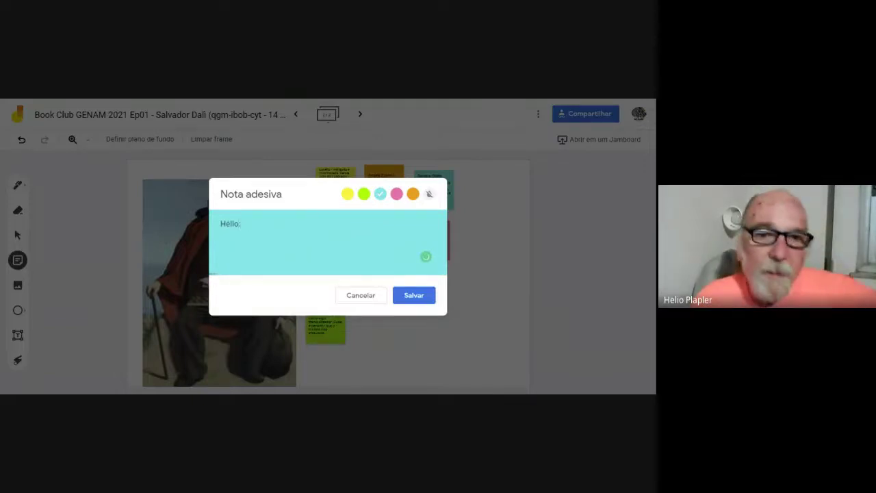
text( 'retratar)
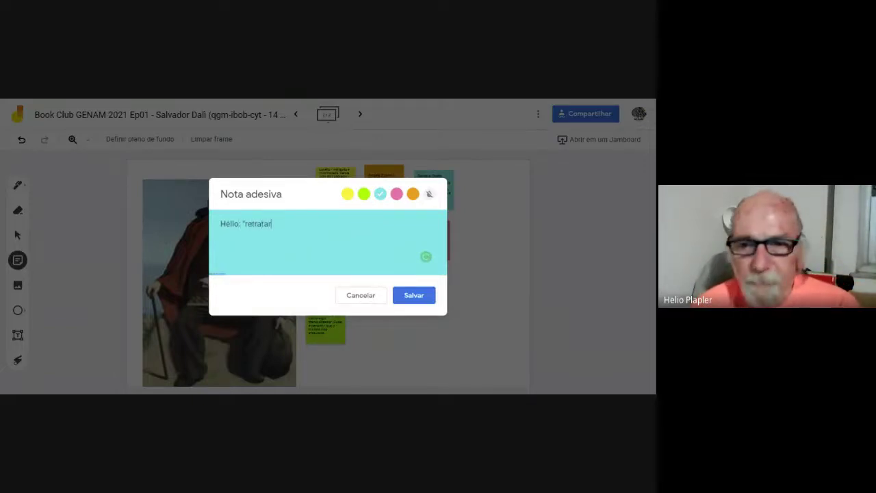
text(" - mostrar)
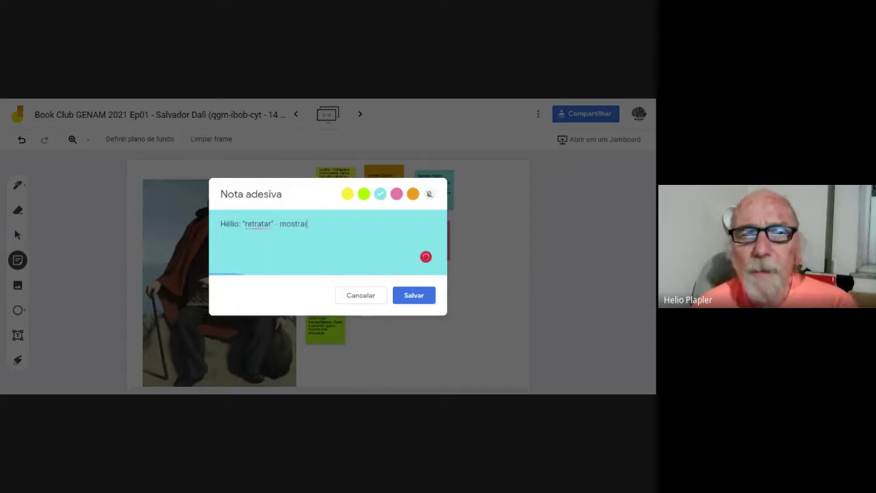
text( a pessoa, não o)
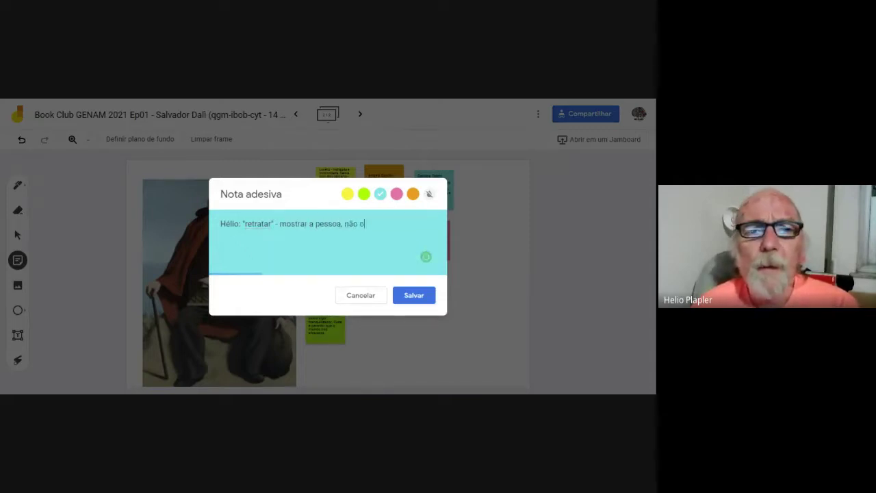
text( medico)
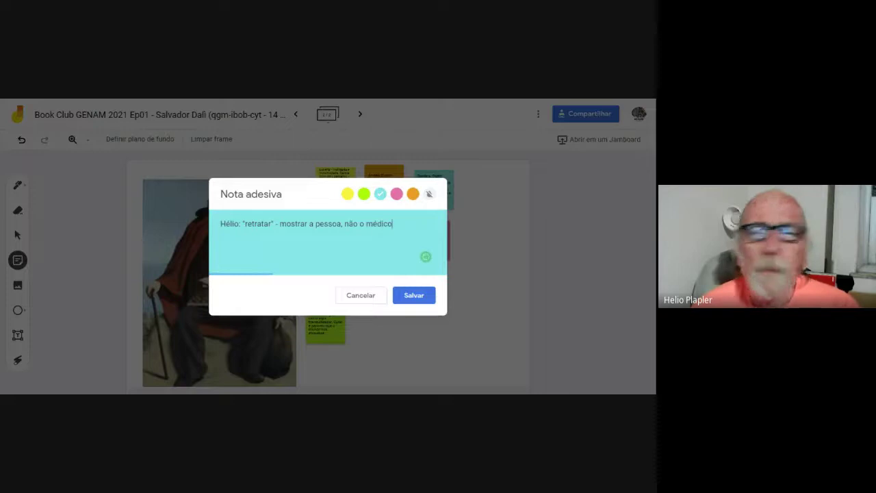
text(.)
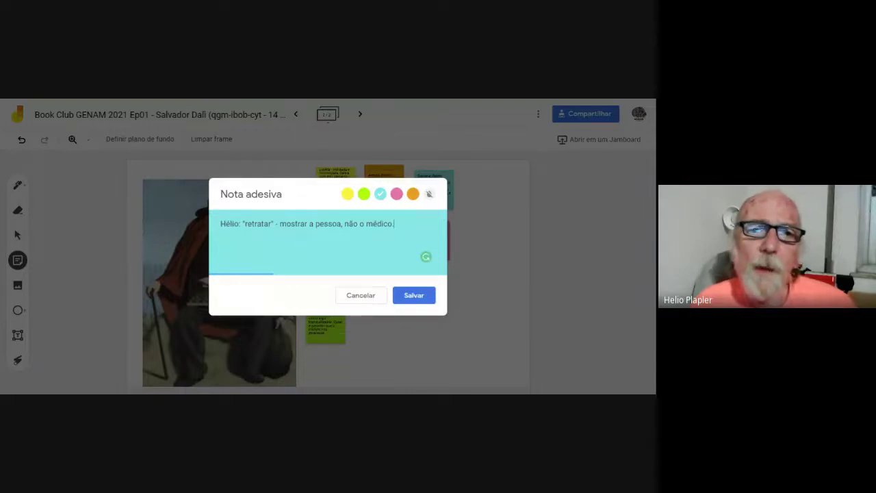
Add the Magritte therapist-images, protective cage and 'Paciente passivo.' lines, then save the note.
text(Magritte)
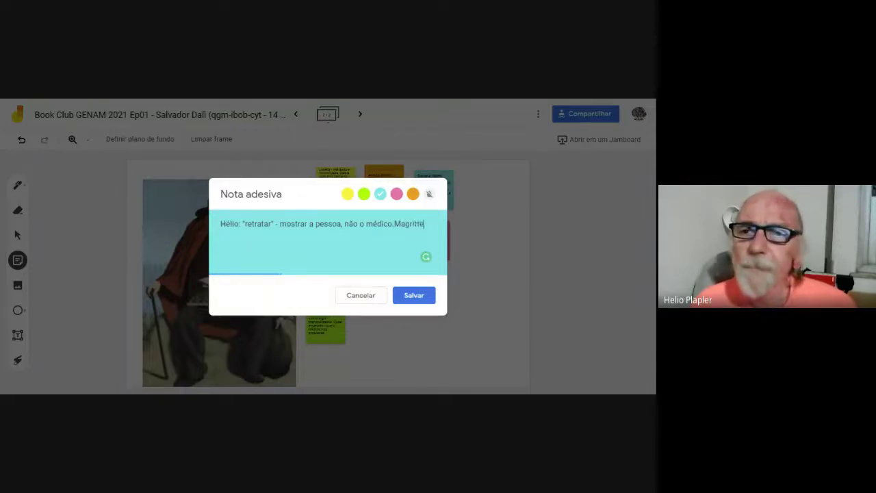
text(: seis imagens )
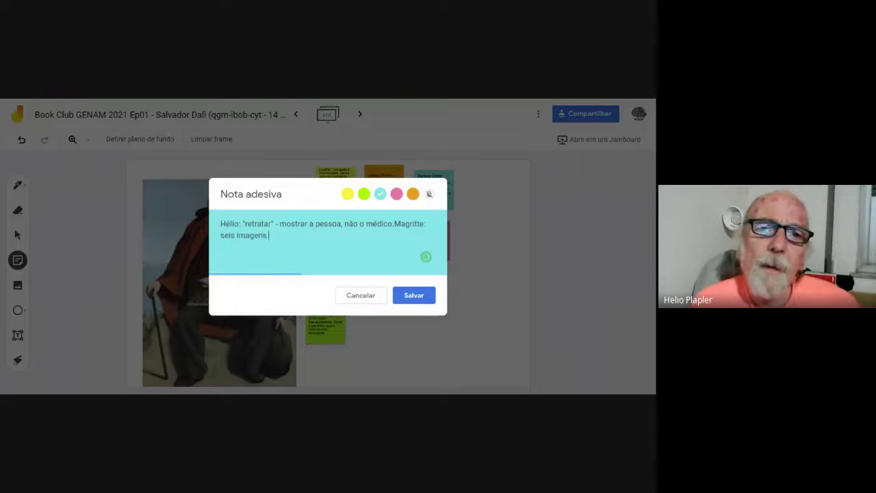
text(do terapeuta. F)
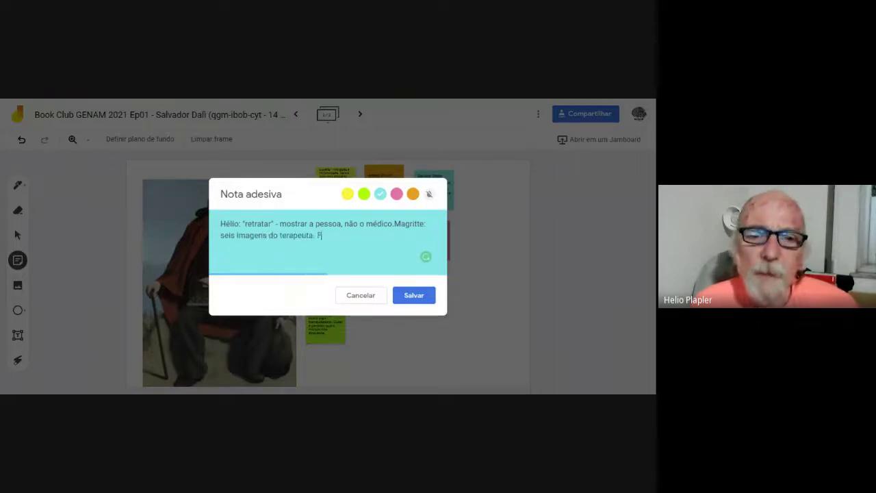
text(ai)
key(BackSpace)
key(BackSpace)
key(BackSpace)
text(Gaiola )
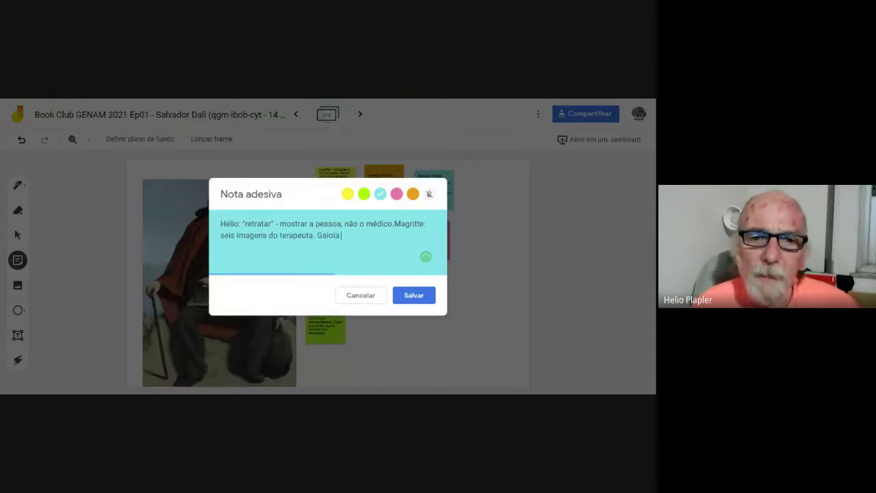
text(como proteção. )
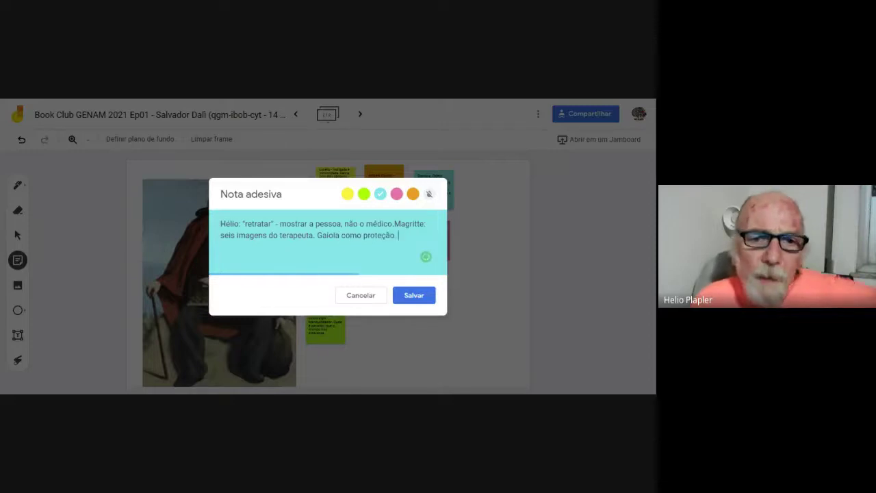
text(As 4 imagens)
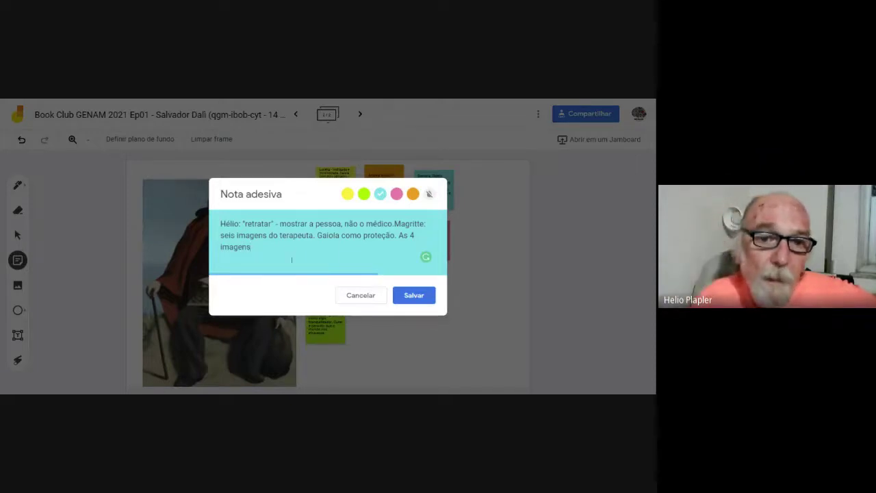
text(, outr)
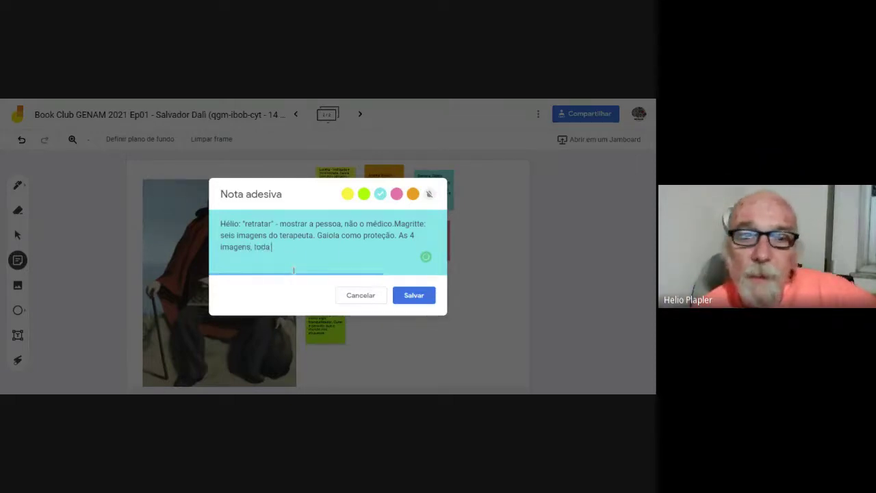
key(BackSpace)
key(BackSpace)
key(BackSpace)
key(BackSpace)
text(todas a por)
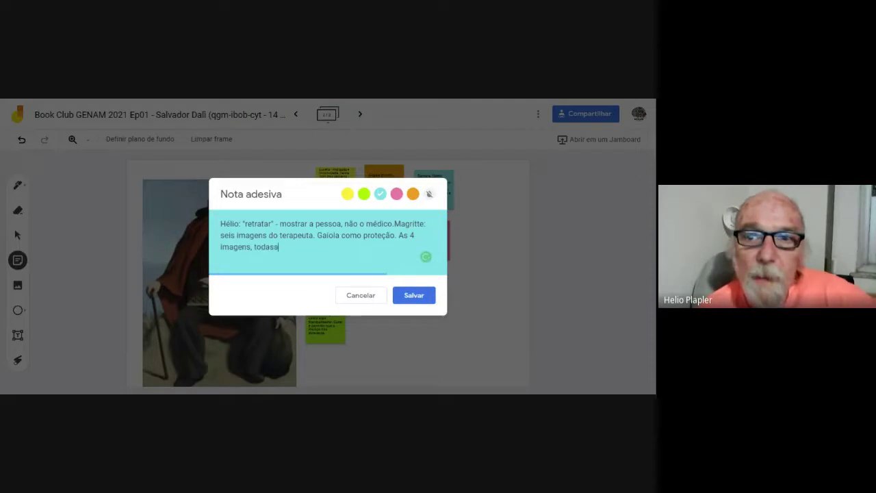
text(ta está aberta.)
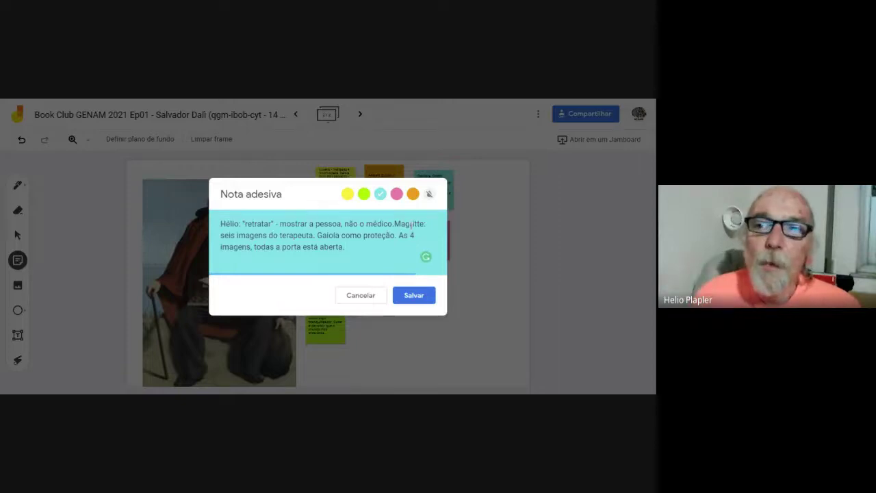
text(Paciente passivo)
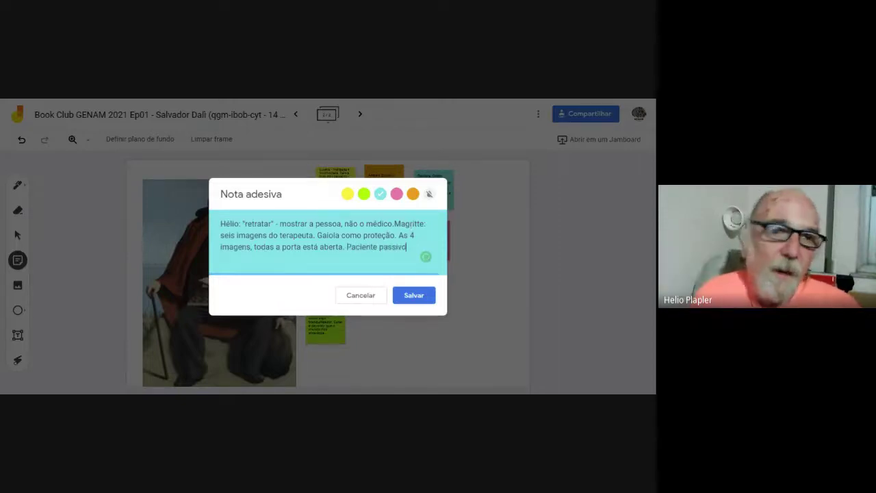
text(.)
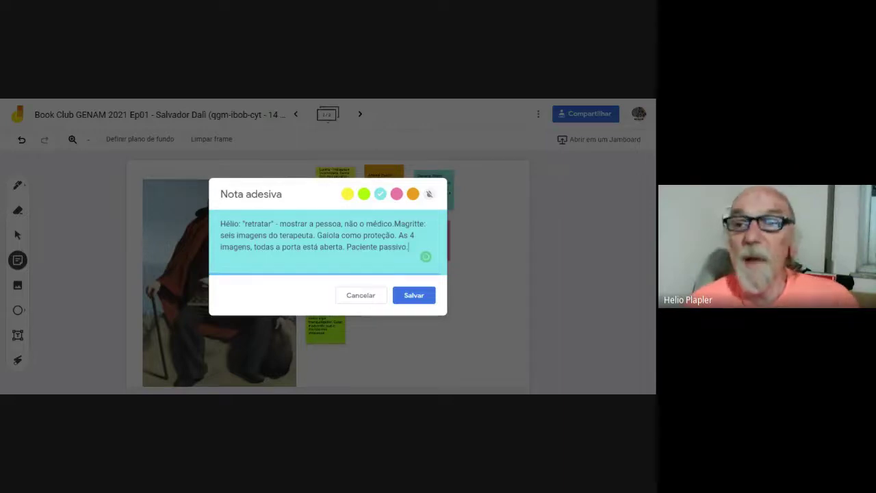
click(412, 299)
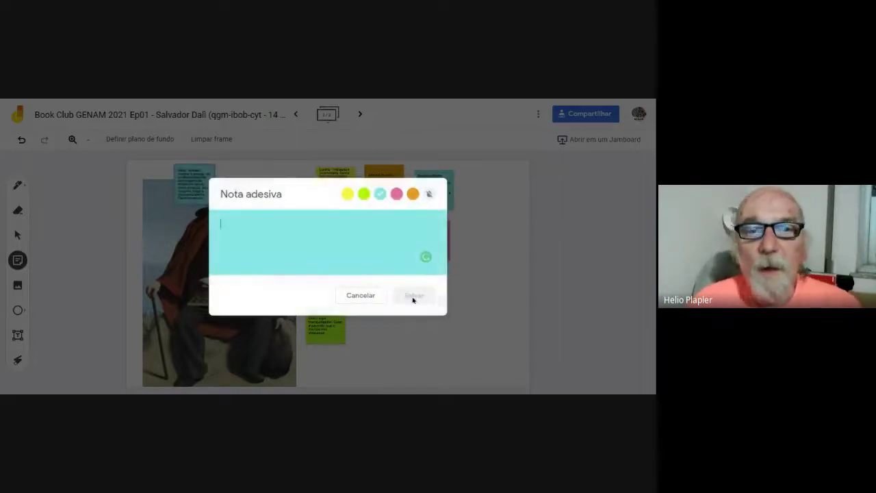
Dismiss the empty note window and drag the blue note beside the yellow Prisões note.
click(366, 294)
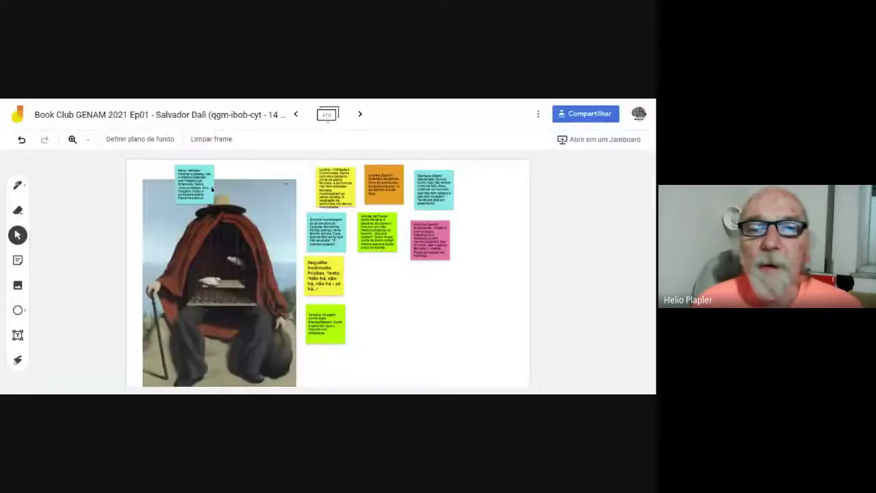
mouse_move(188, 190)
mouse_down()
mouse_move(336, 236)
mouse_move(363, 283)
mouse_up()
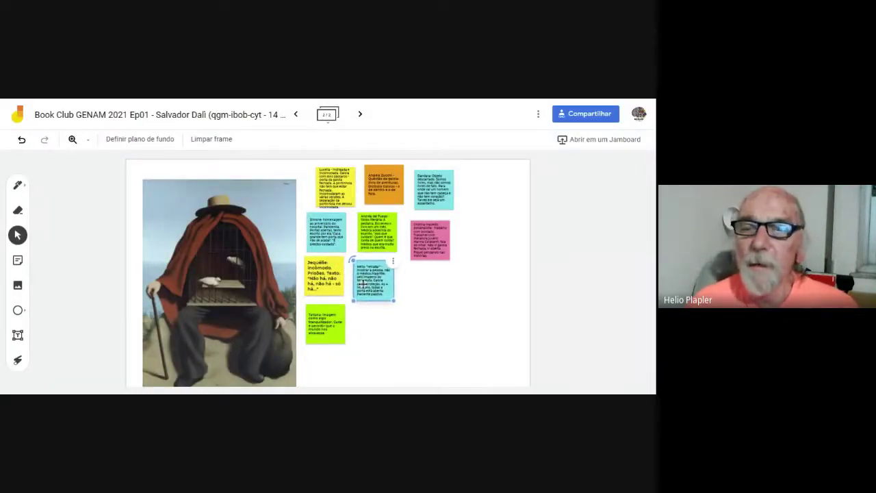
click(349, 254)
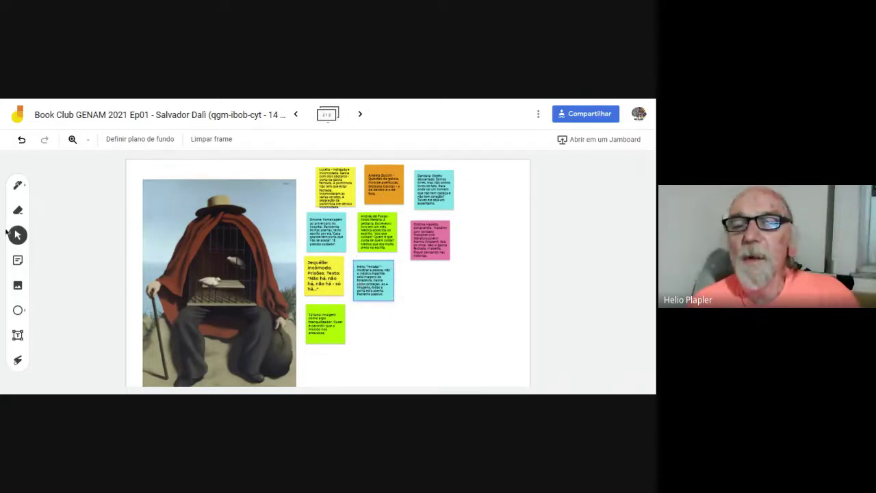
Create a note tagged with the participant's name reading 'dá liberdade, mas cria dependência (alimentação).' and save it.
click(19, 262)
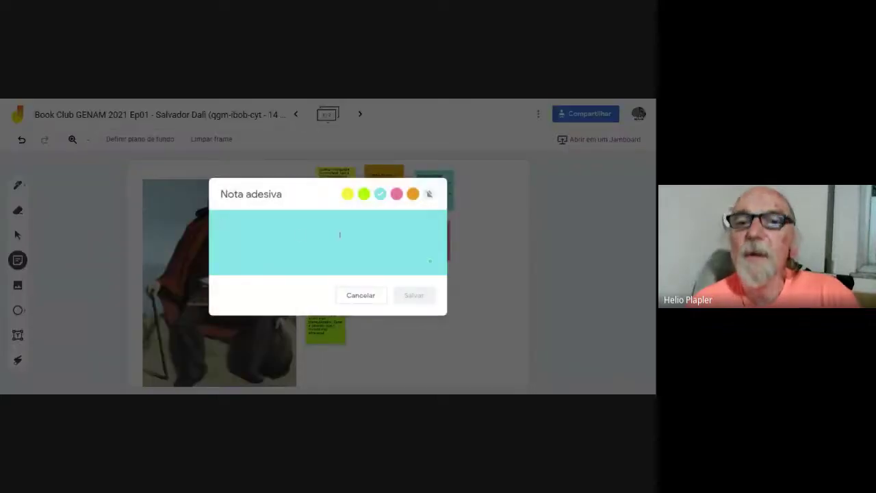
text(Hélio:d)
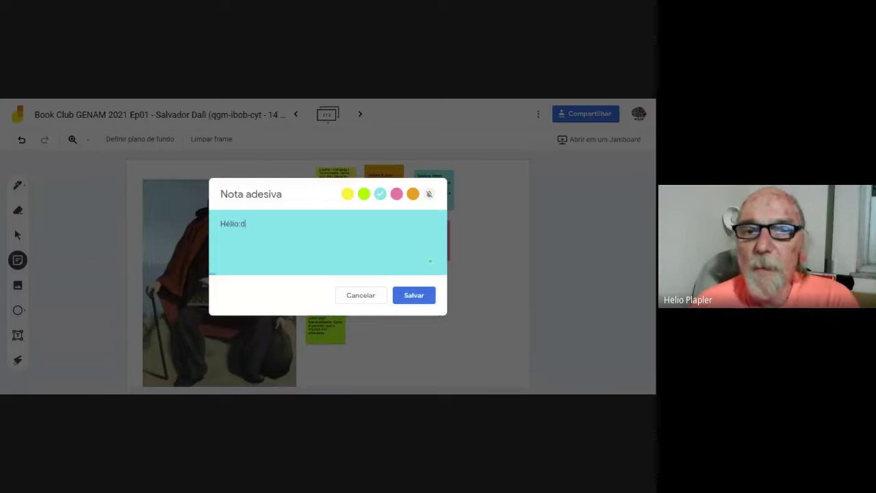
key(BackSpace)
text(dá liberd)
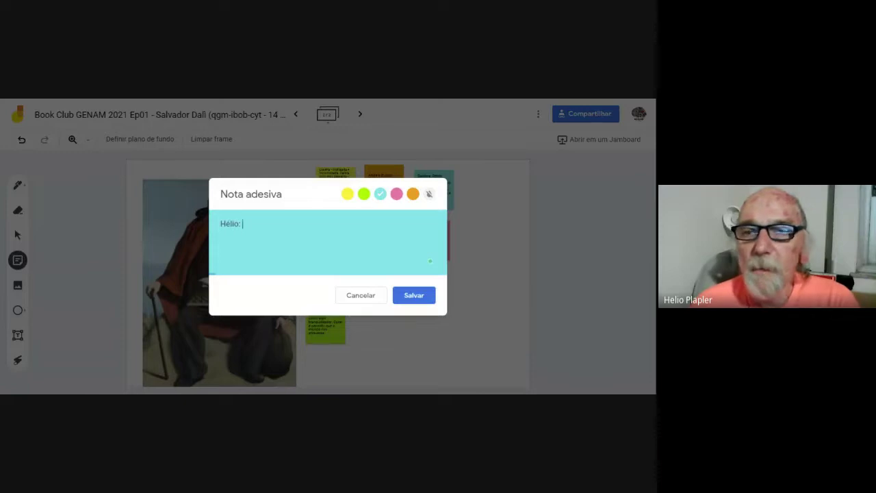
text(ade,)
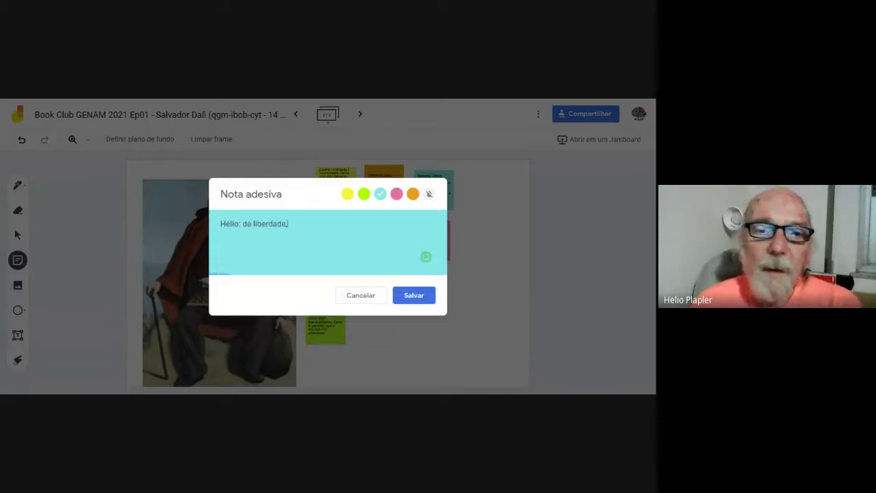
text( mas cria depend)
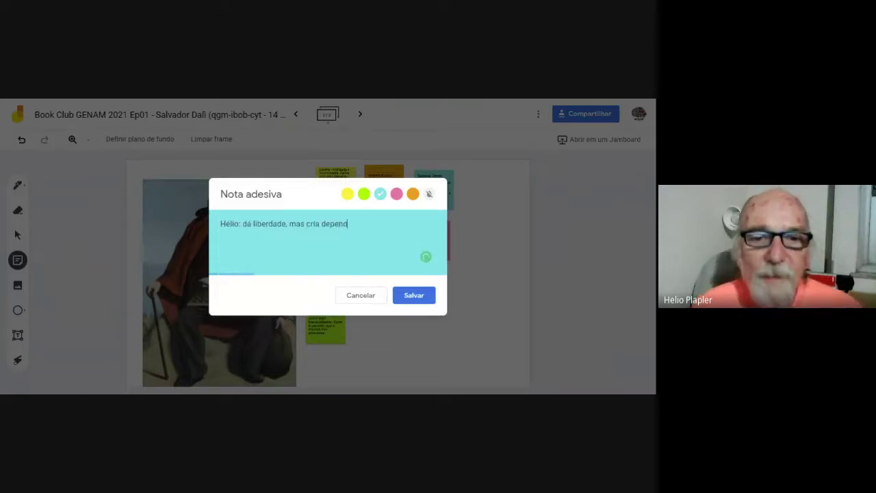
text(ência (alimenta)
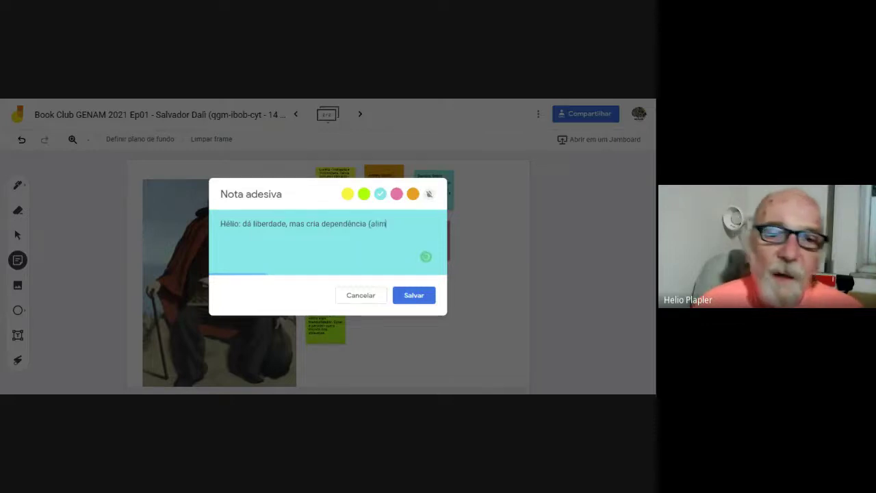
key(BackSpace)
key(BackSpace)
key(BackSpace)
text(ntação))
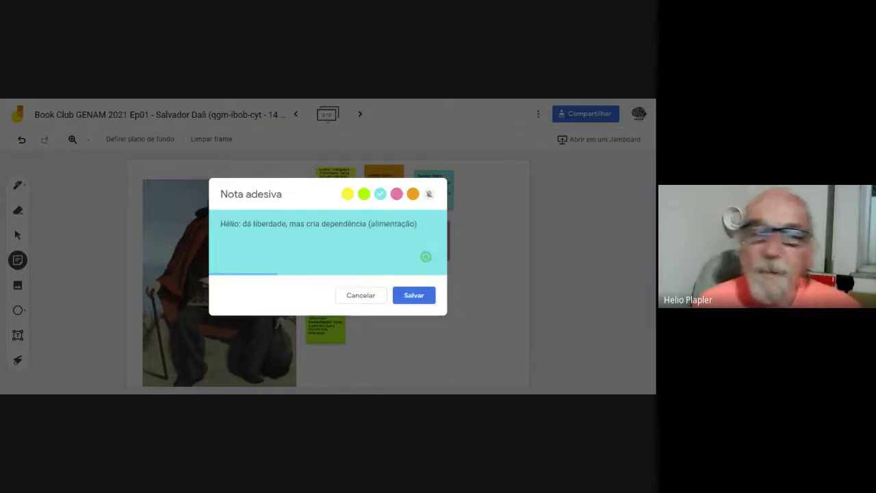
text(.)
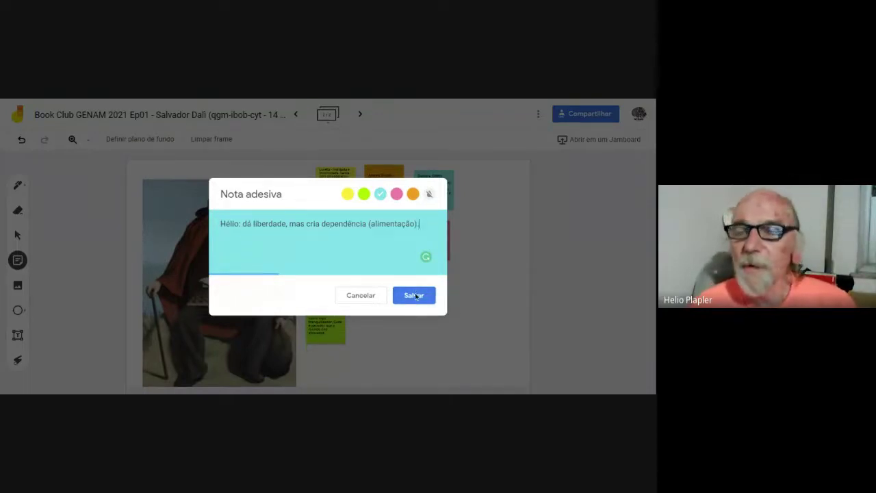
click(415, 295)
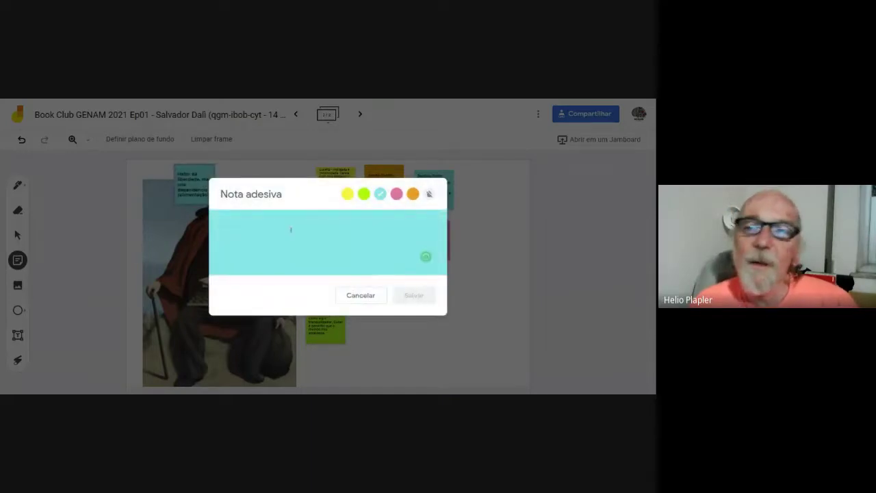
Dismiss the empty note window, place the 'dá liberdade' note below the 'retratar' note, then reselect it.
click(365, 294)
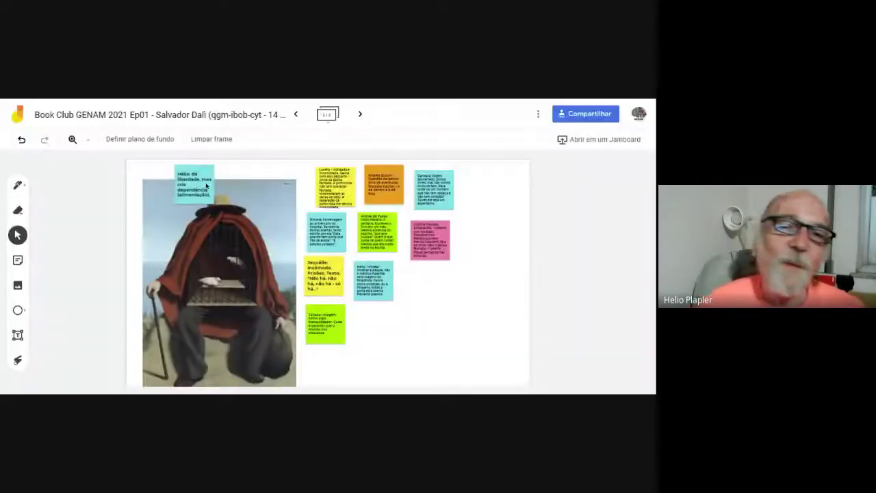
drag(200, 182, 380, 320)
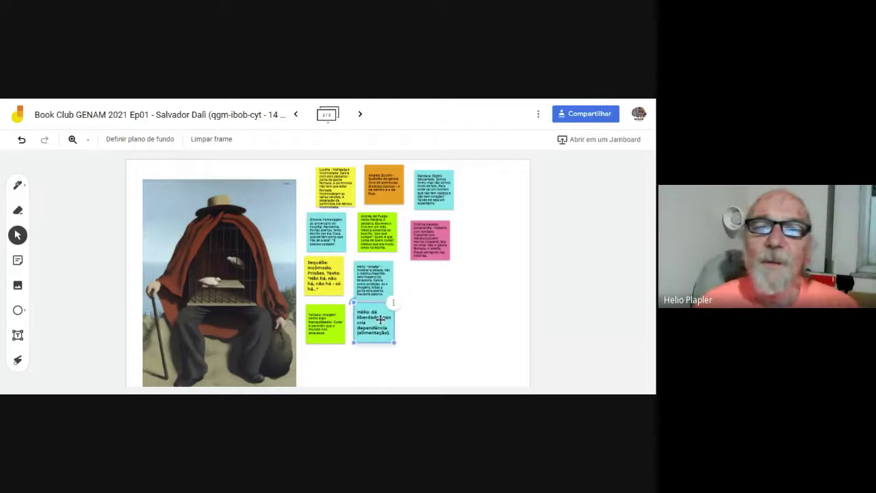
key(Escape)
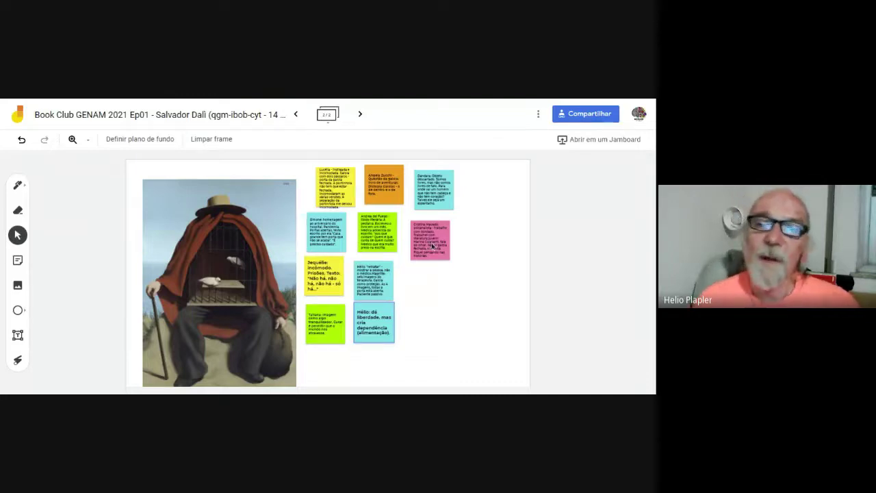
click(387, 318)
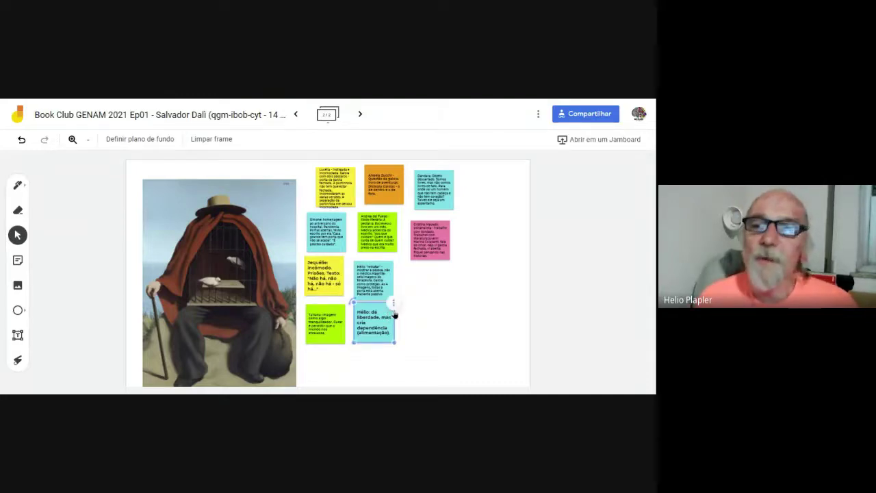
Edit the 'dá liberdade' note to append 'Não tem cabeça. O manto - que manto é esse?' and save.
right_click(393, 307)
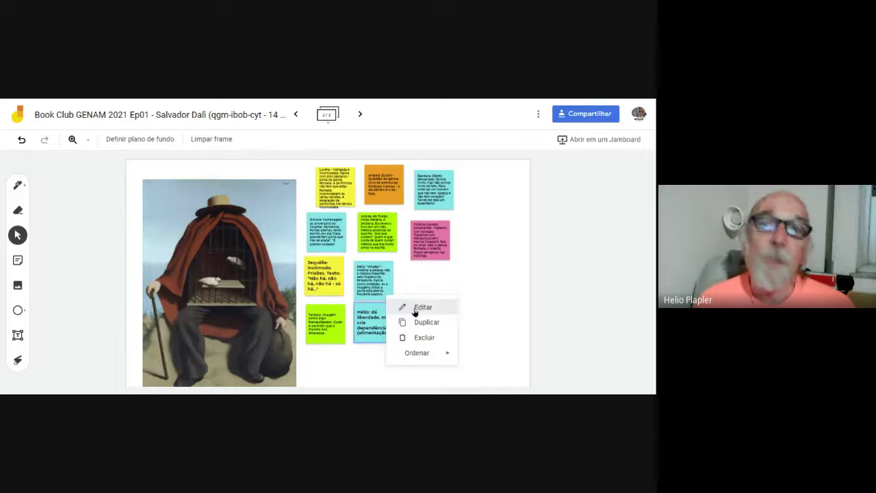
click(404, 308)
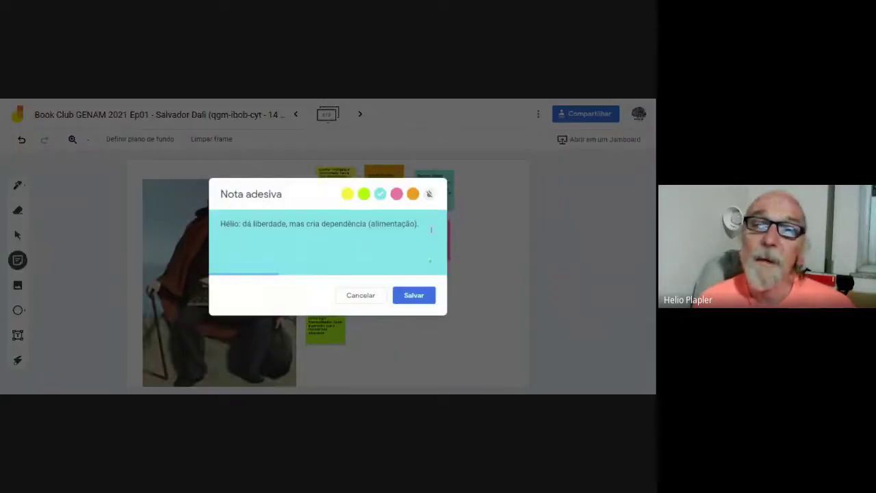
text(Não tem ca)
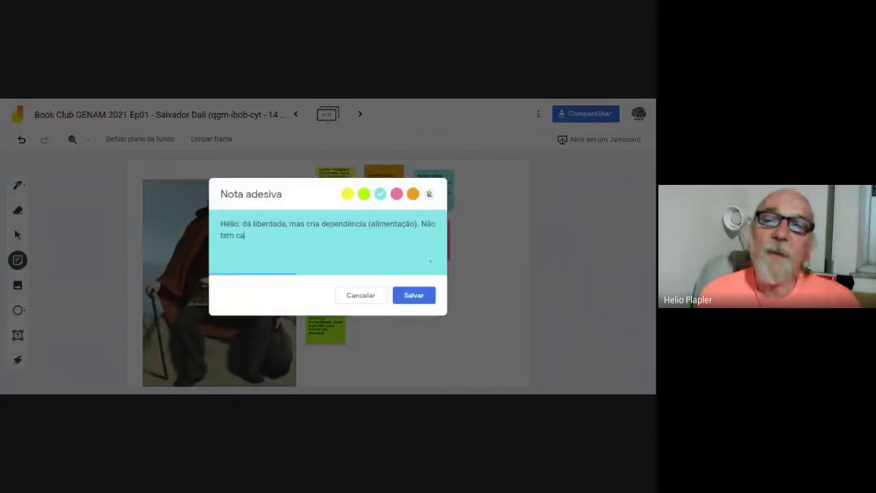
text(beça. O)
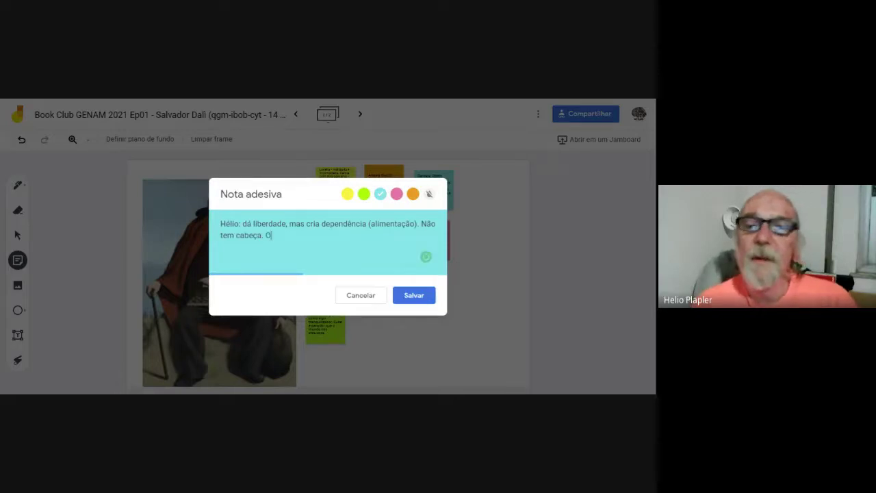
text( man)
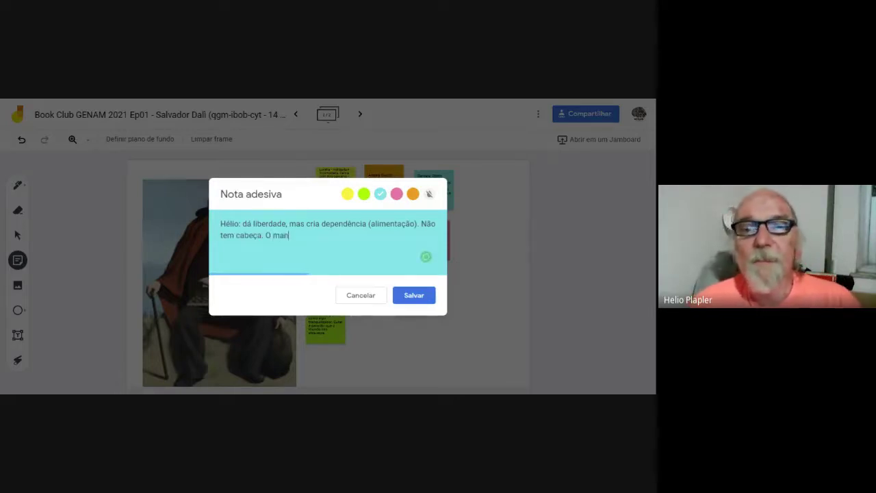
text(to - que man)
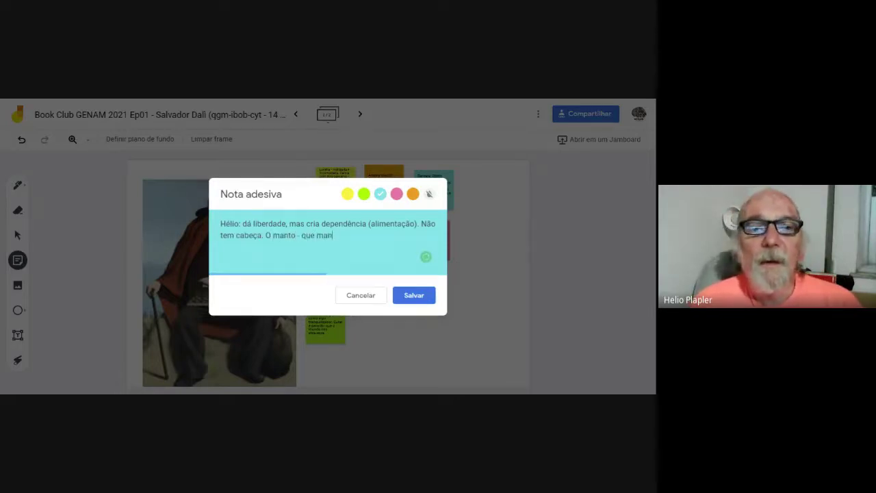
text(to é esse?)
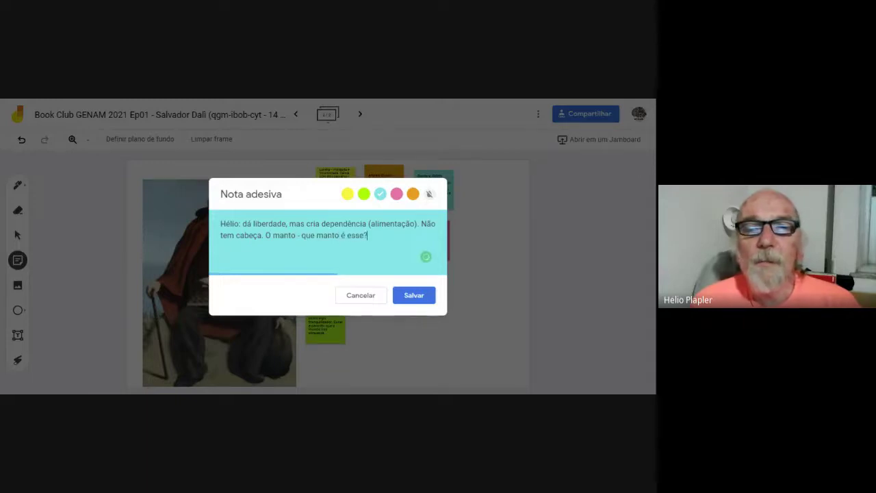
click(415, 298)
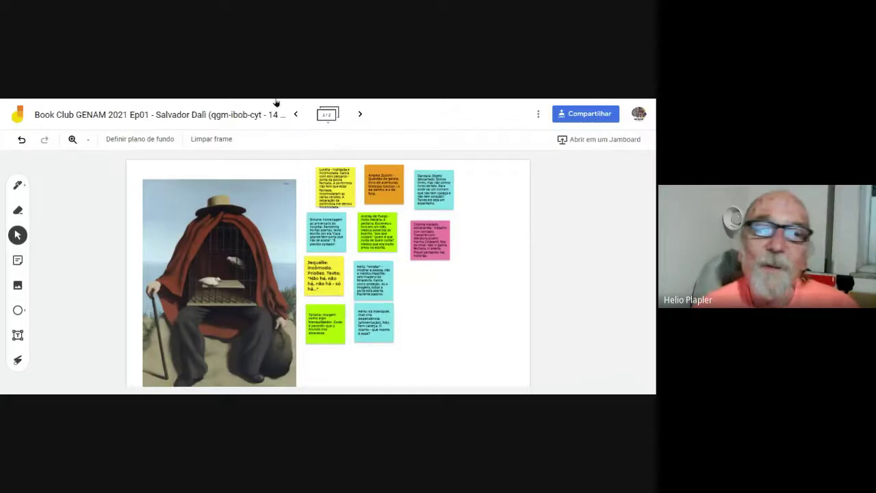